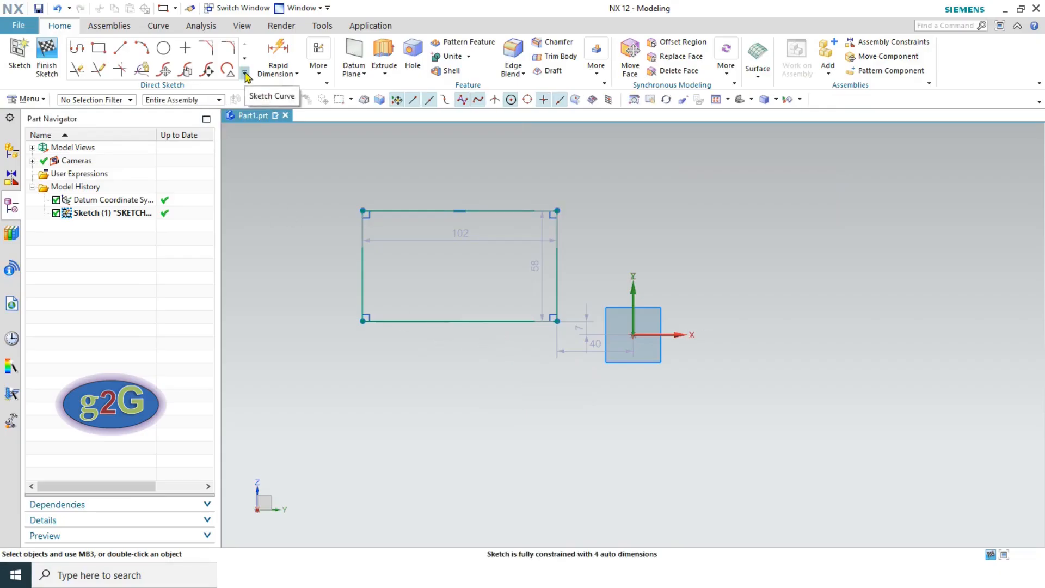
# Chamfer the rectangle's upper-right corner symmetrically at about 14 mm, trimming the input curves
pyautogui.click(207, 49)
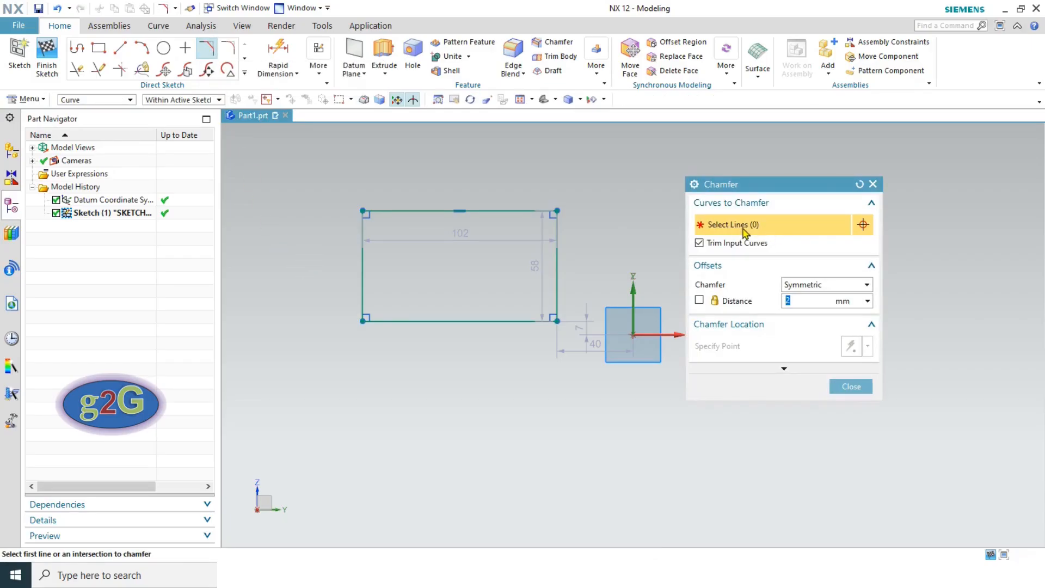
pyautogui.click(512, 210)
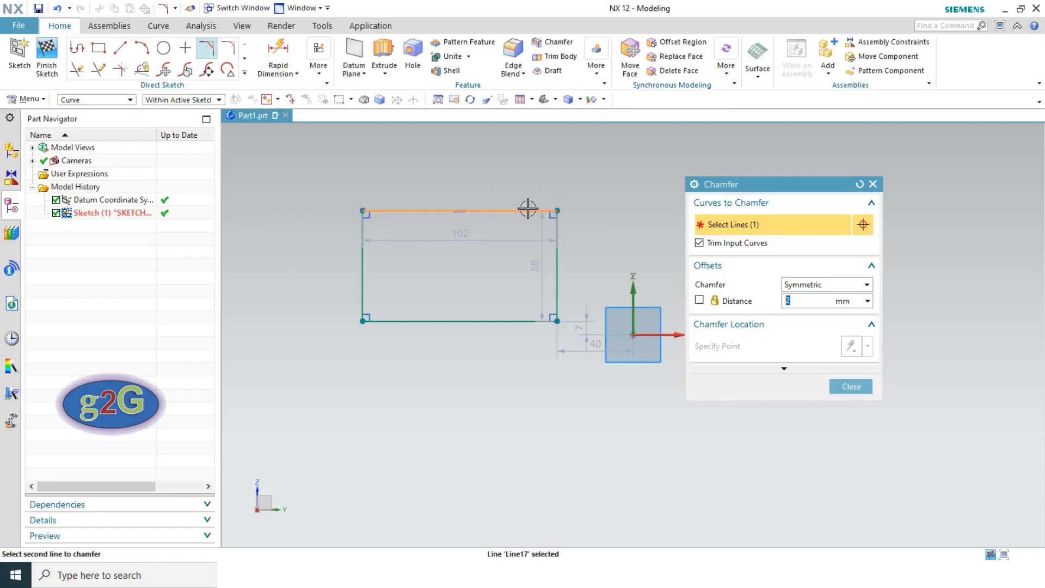
pyautogui.click(559, 231)
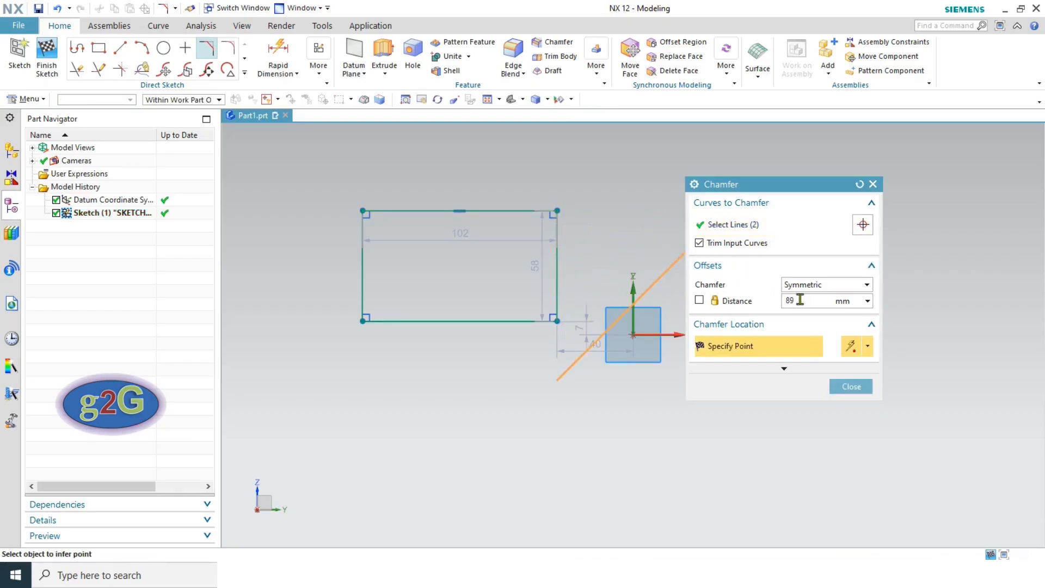
pyautogui.click(542, 223)
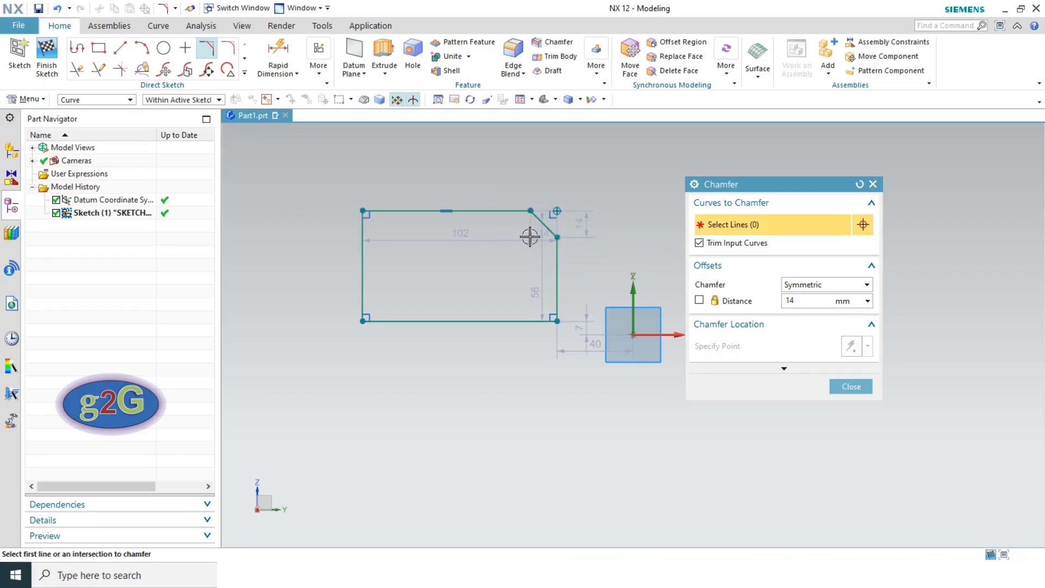
pyautogui.scroll(5, 558, 198)
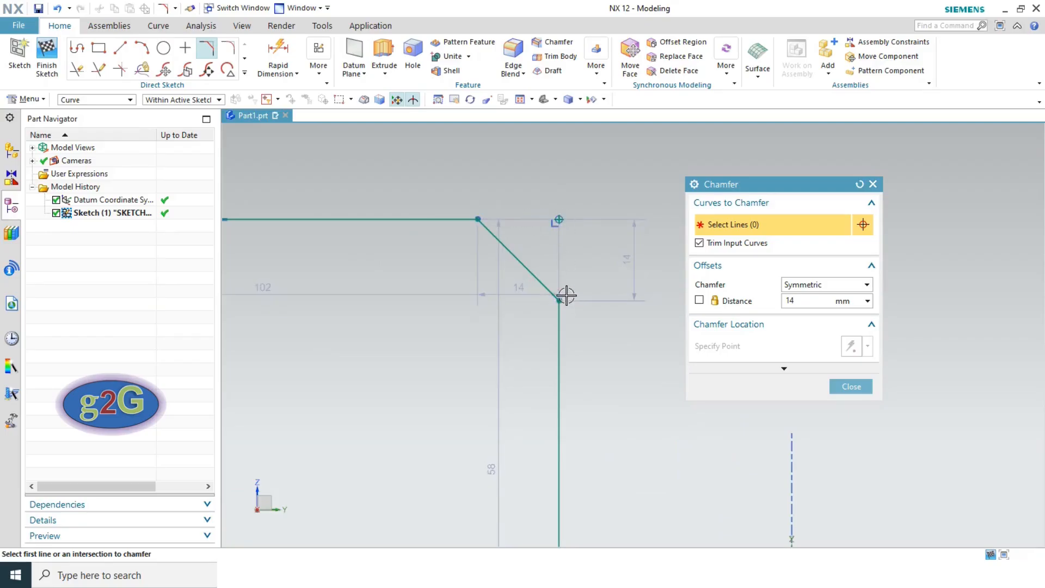
pyautogui.click(847, 386)
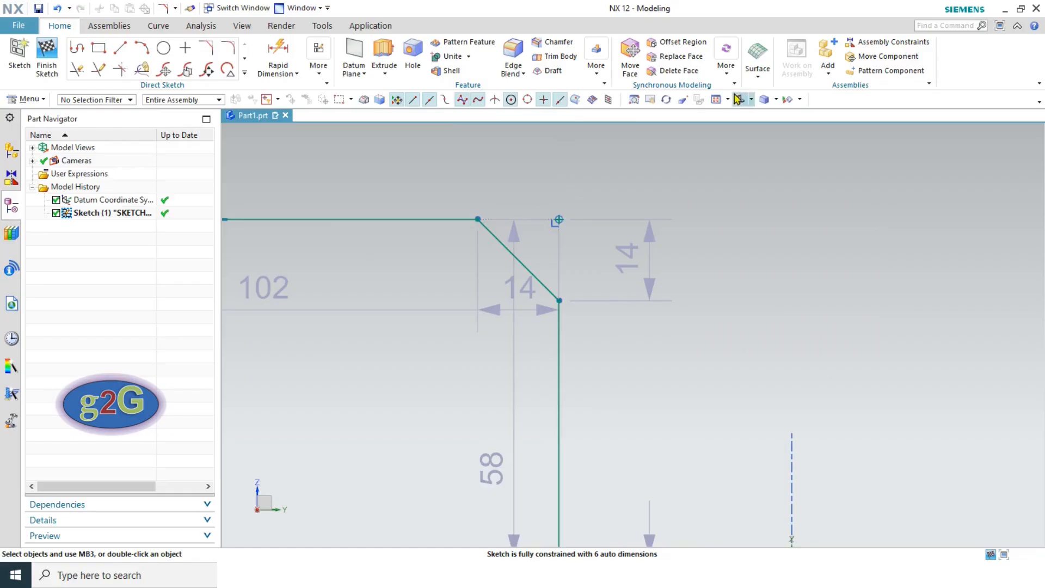
# Fillet the rectangle's lower-left corner with a 5 mm radius, trimming the two input lines
pyautogui.click(716, 100)
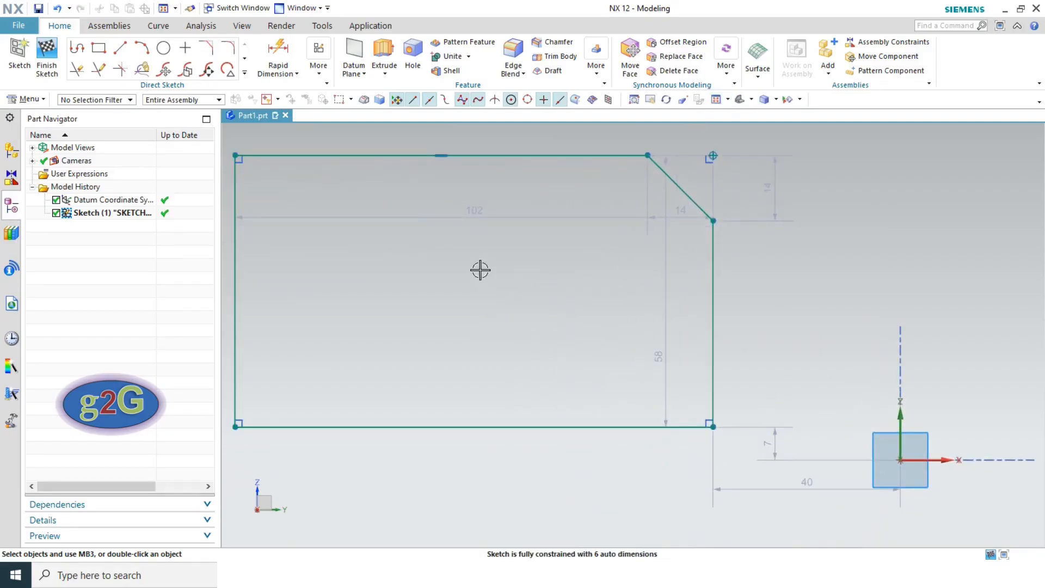
pyautogui.click(245, 73)
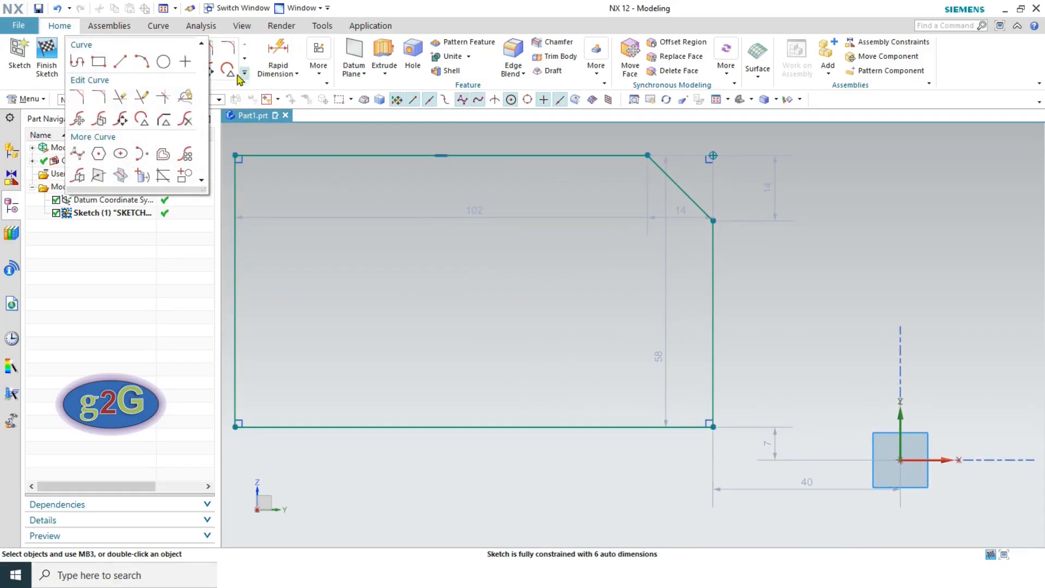
pyautogui.click(99, 98)
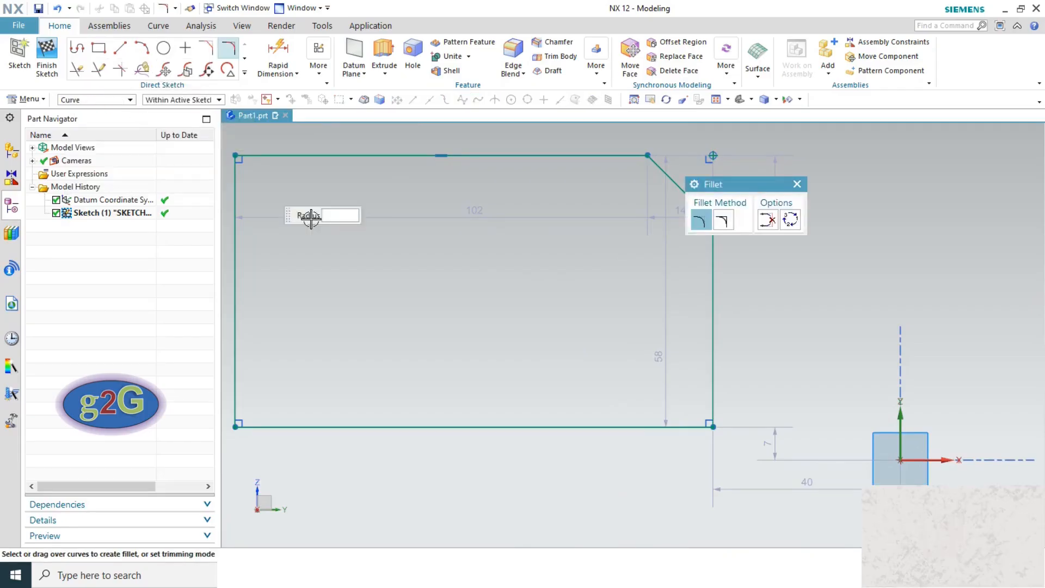
pyautogui.scroll(-2, 552, 297)
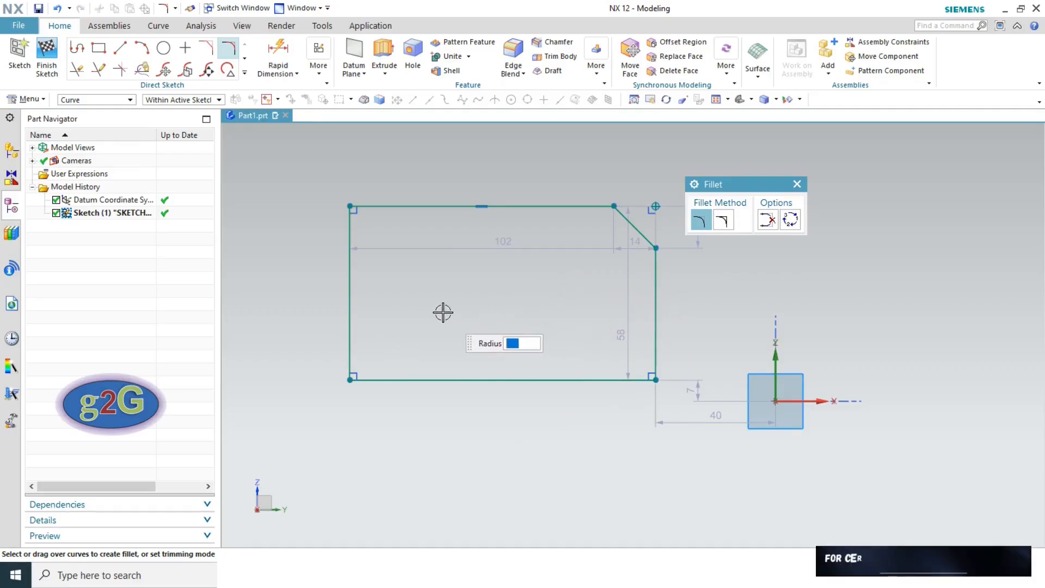
pyautogui.click(352, 329)
pyautogui.click(382, 379)
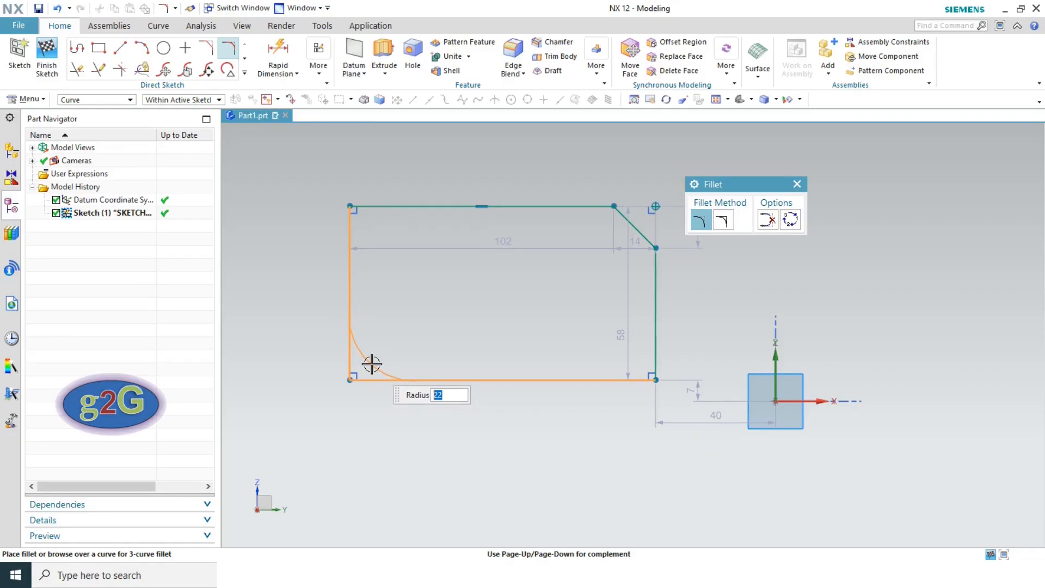
pyautogui.click(367, 368)
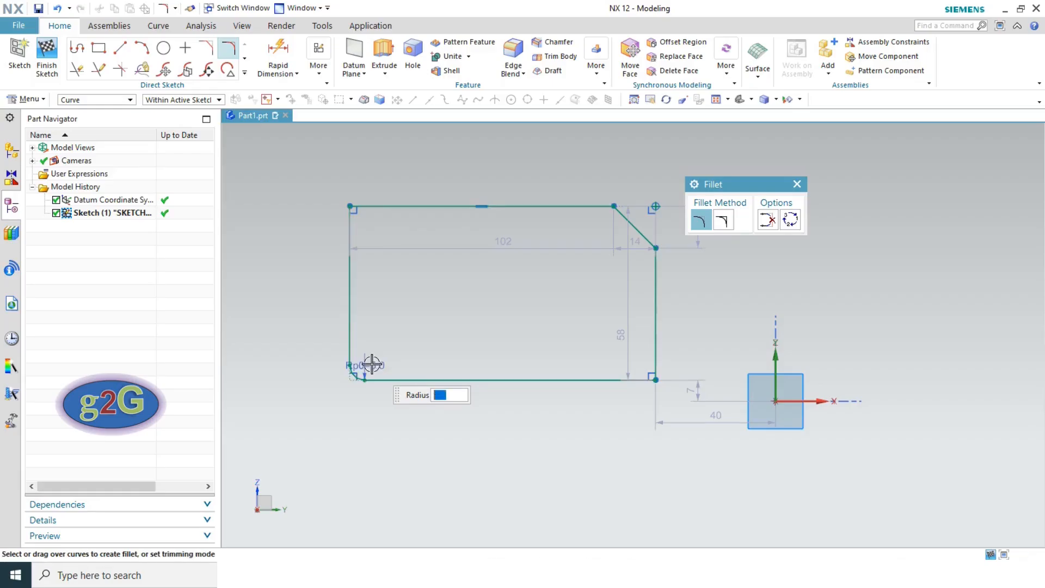
pyautogui.scroll(6, 364, 385)
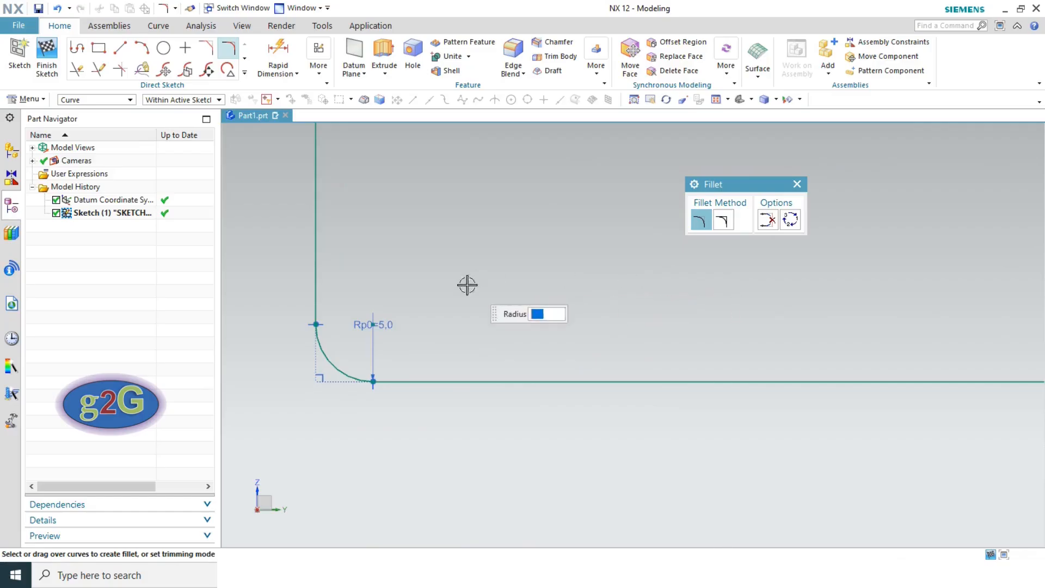
pyautogui.scroll(-4, 480, 308)
pyautogui.scroll(-4, 481, 309)
pyautogui.scroll(3, 478, 154)
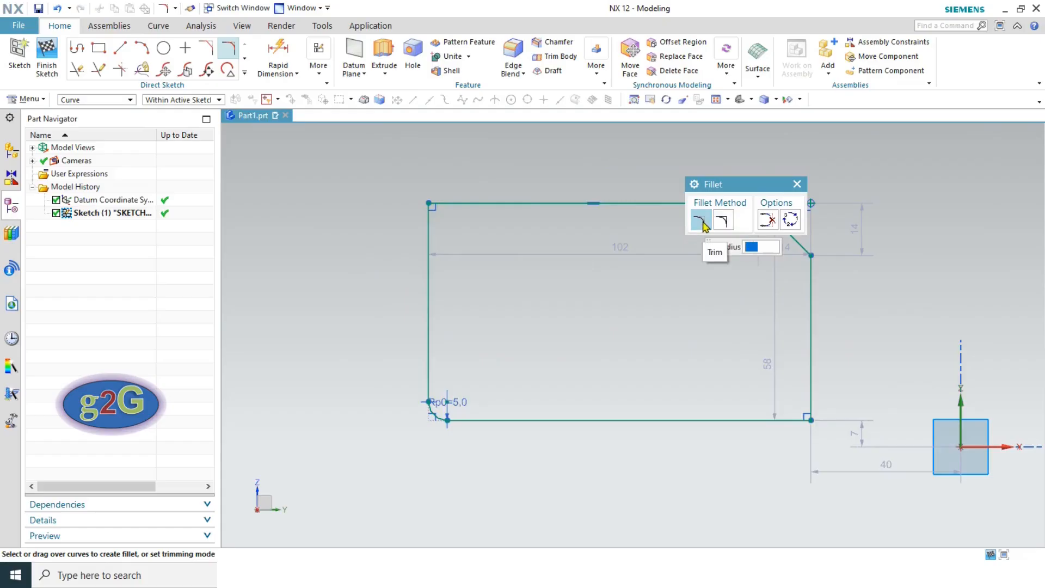
pyautogui.scroll(2, 435, 434)
pyautogui.scroll(2, 435, 433)
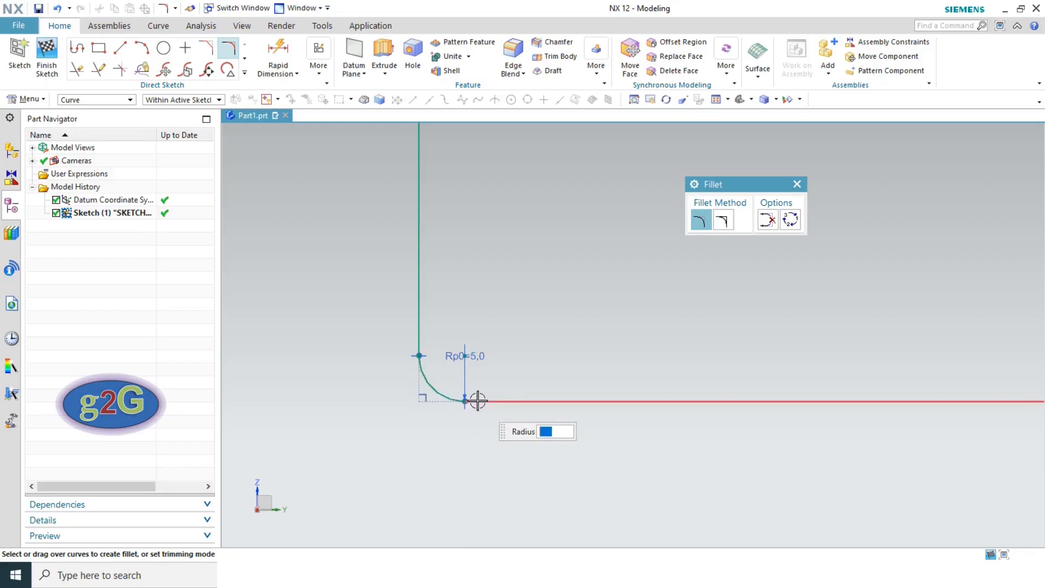
# Add a 5 mm fillet at the rectangle's upper-left corner with the Untrim method, keeping the corner lines
pyautogui.click(722, 221)
pyautogui.scroll(-3, 528, 283)
pyautogui.scroll(-3, 525, 291)
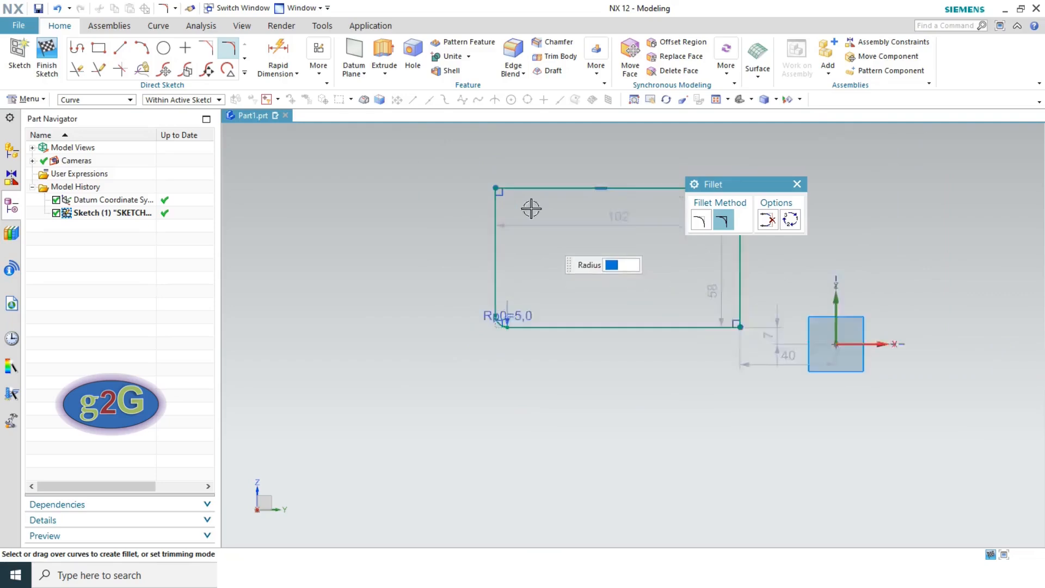
pyautogui.scroll(5, 532, 205)
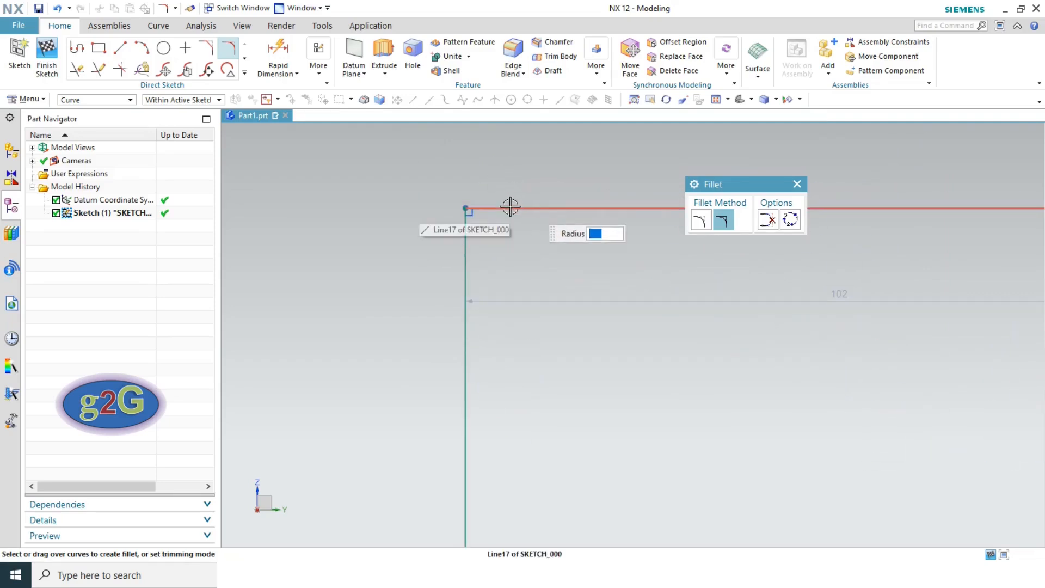
pyautogui.click(498, 216)
pyautogui.click(464, 245)
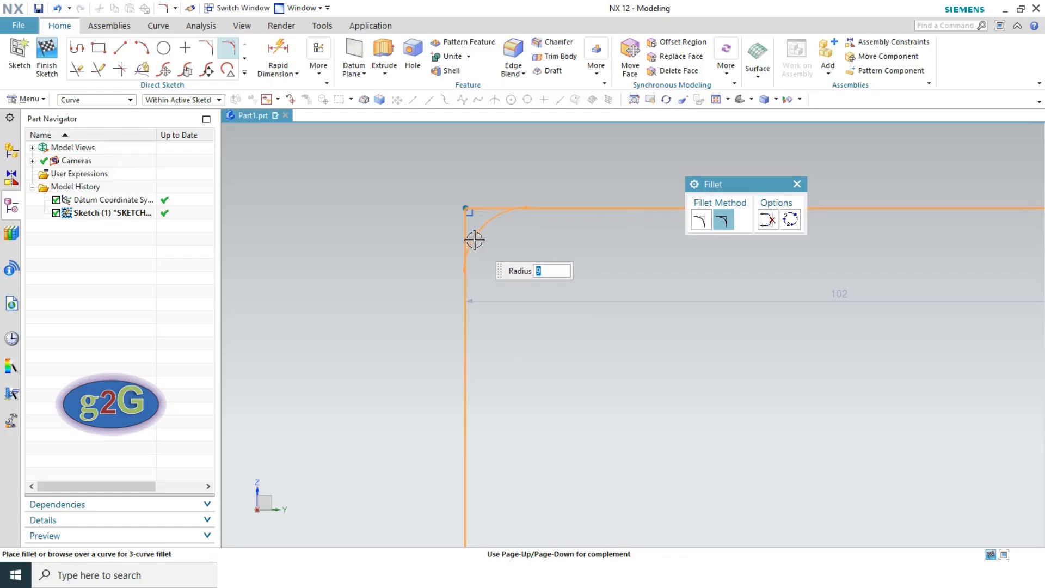
pyautogui.click(474, 241)
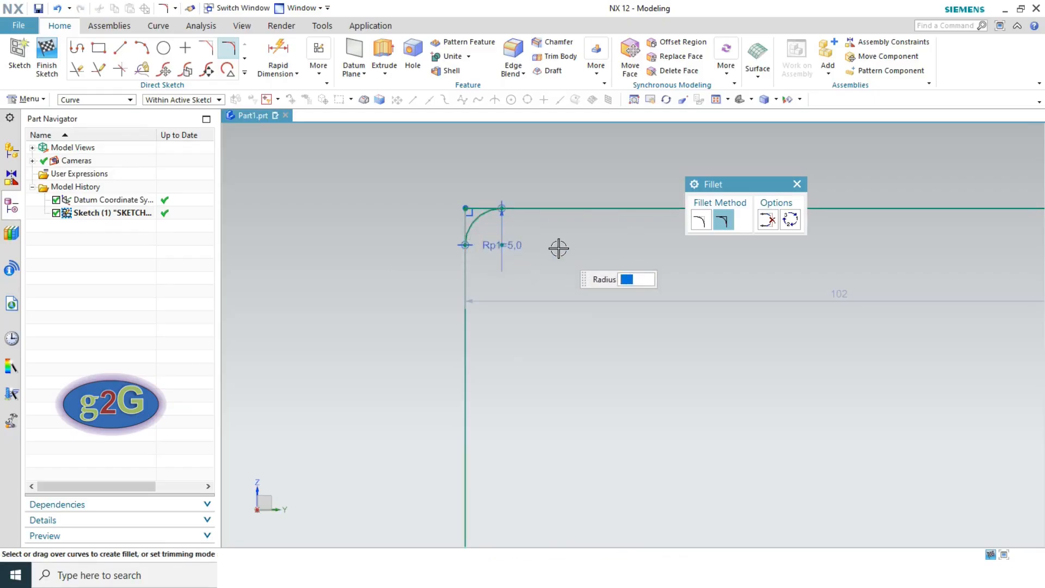
pyautogui.press('Escape')
pyautogui.scroll(4, 479, 205)
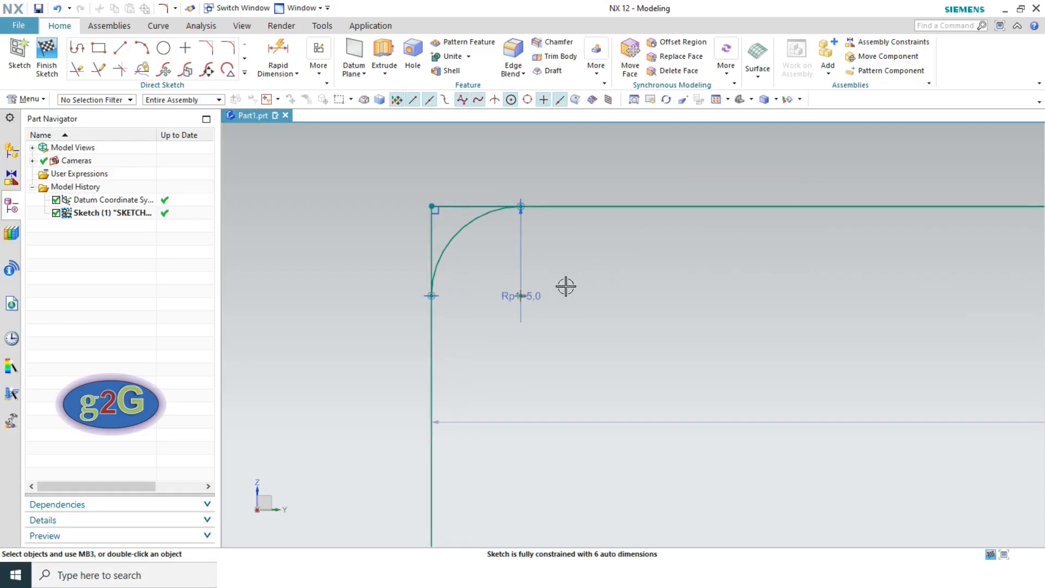
pyautogui.scroll(-1, 563, 263)
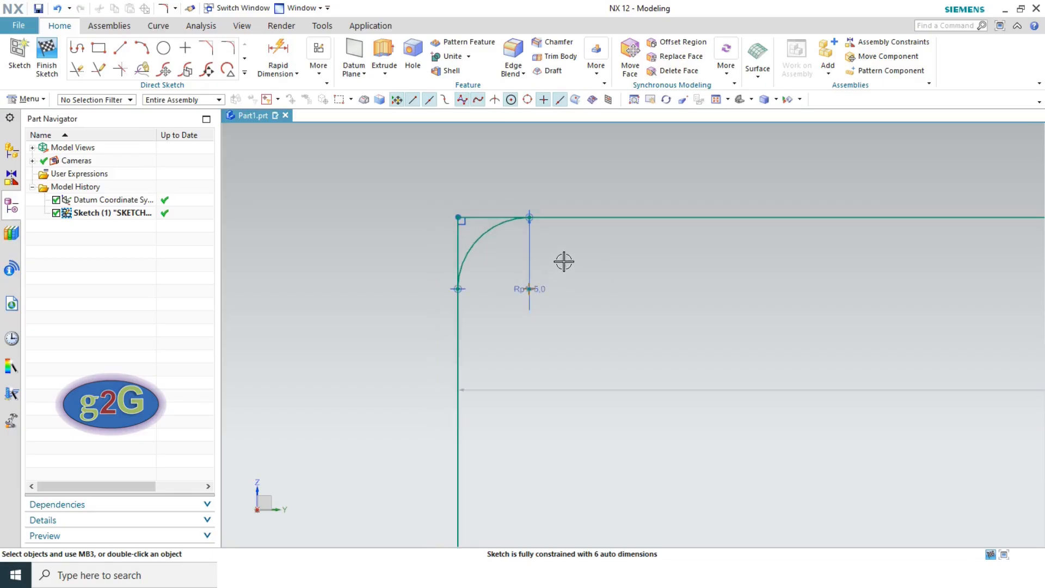
# Remove the rectangle's bottom horizontal line with Quick Trim
pyautogui.click(78, 70)
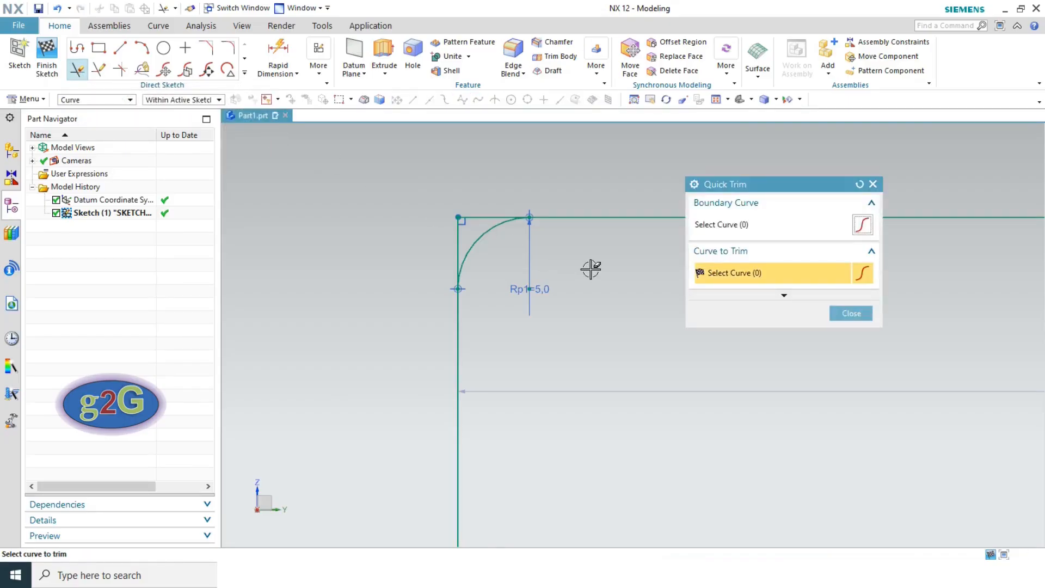
pyautogui.scroll(-4, 590, 269)
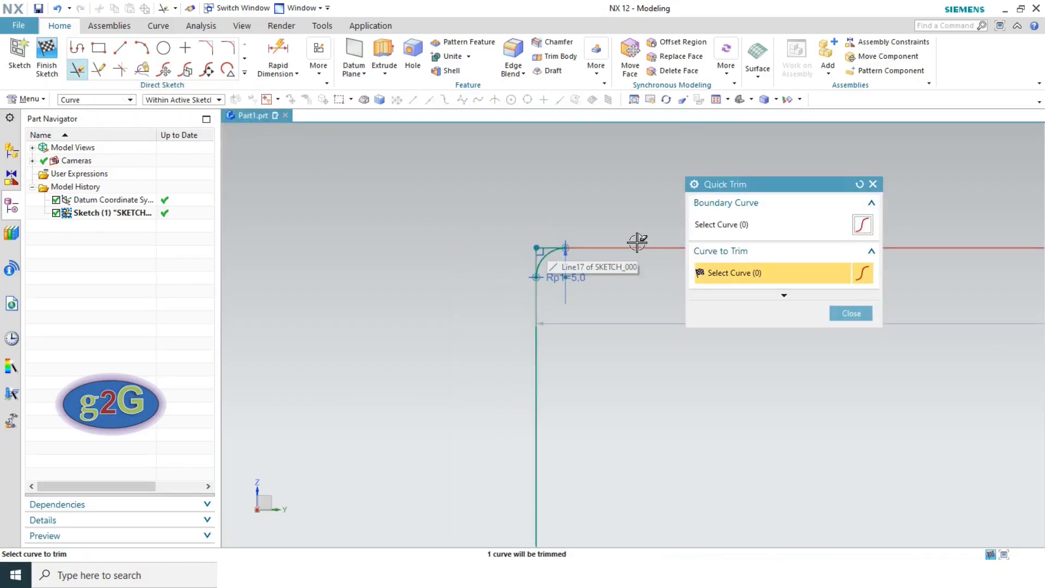
pyautogui.click(716, 99)
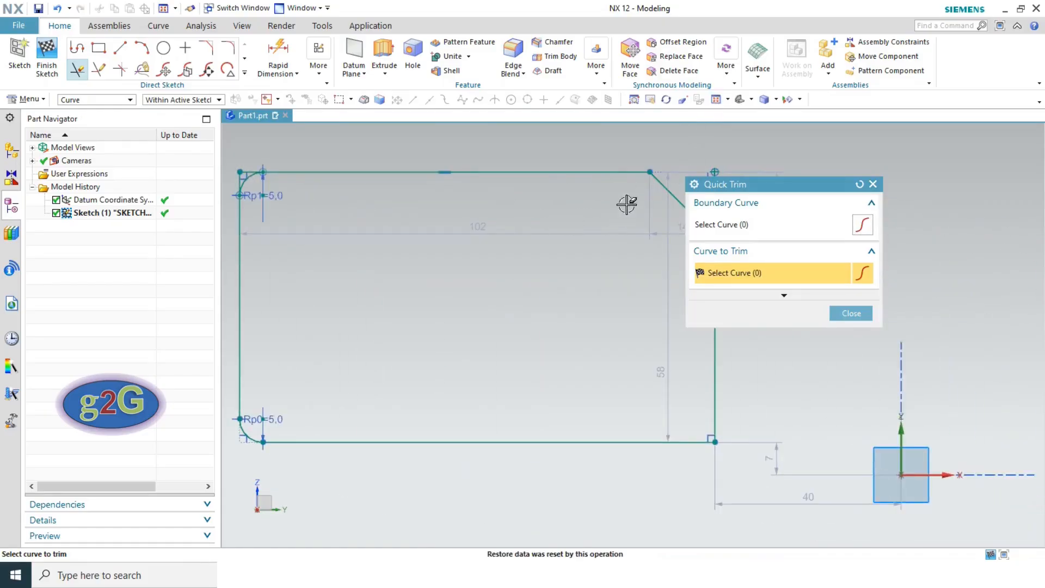
pyautogui.moveTo(714, 188); pyautogui.dragTo(800, 188)
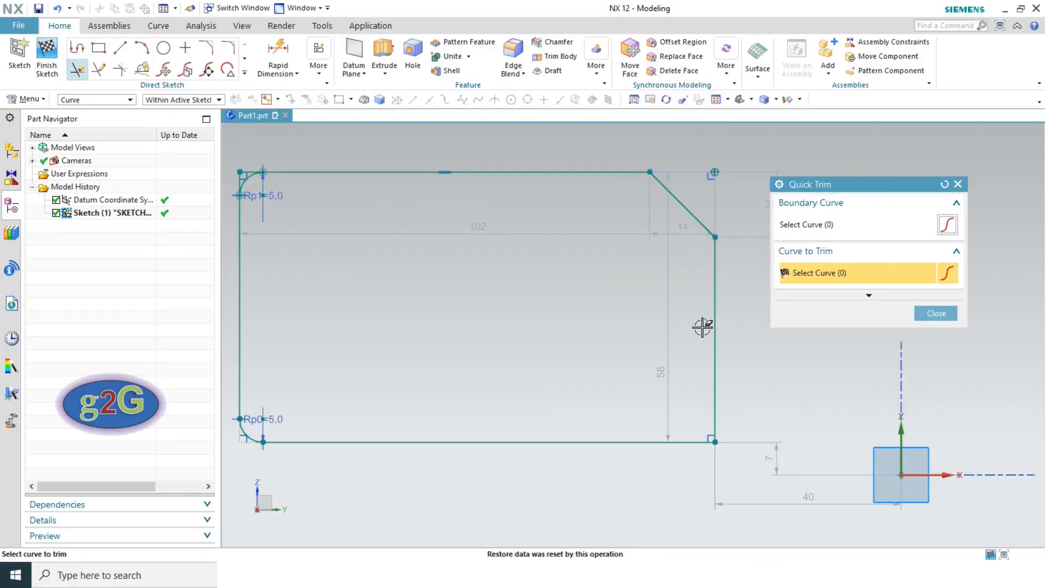
pyautogui.scroll(-2, 666, 327)
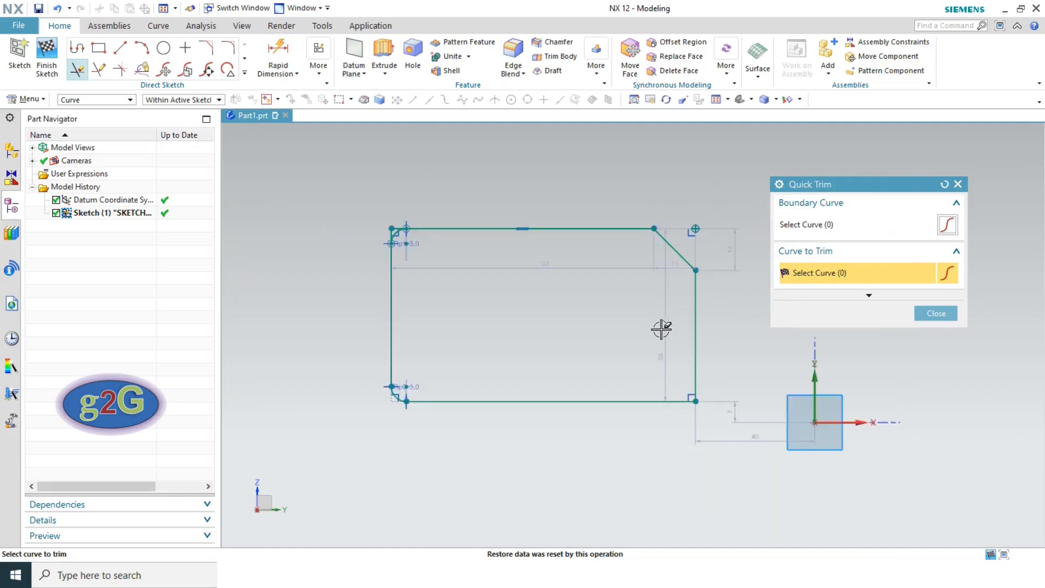
pyautogui.click(519, 401)
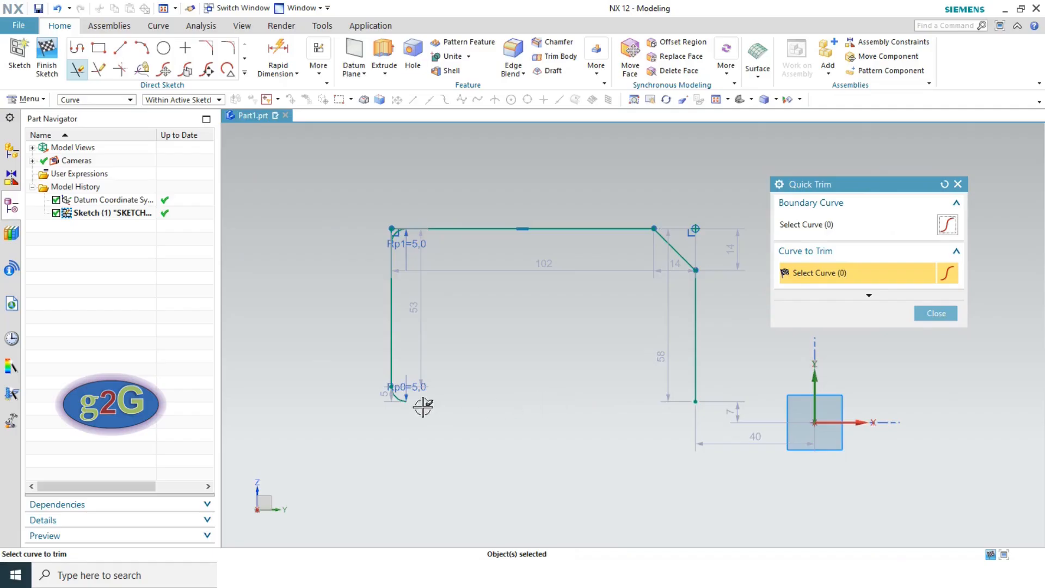
pyautogui.click(935, 314)
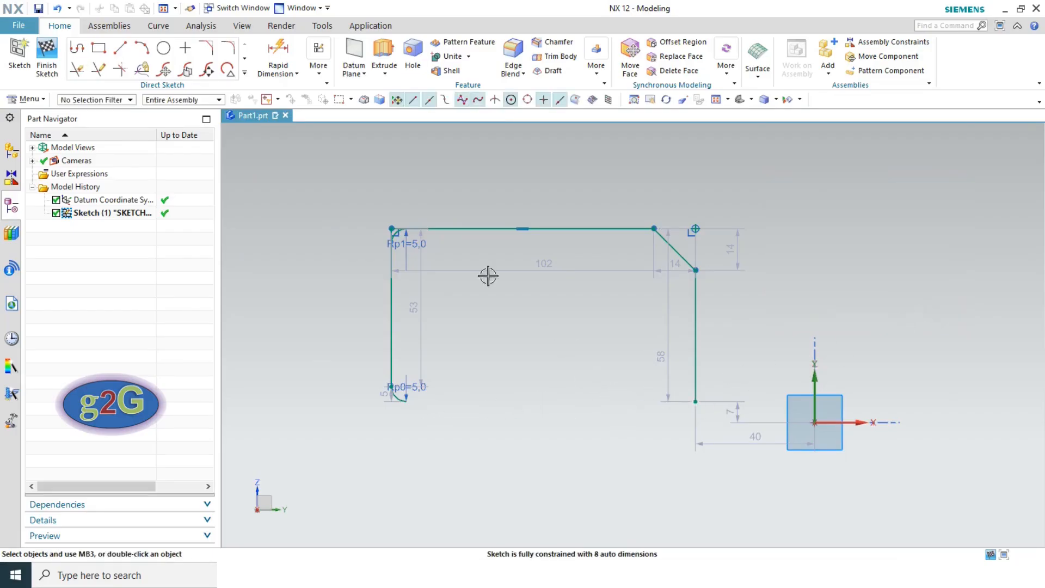
# Extend the lower-left fillet arc into a full circle with Quick Extend
pyautogui.click(99, 70)
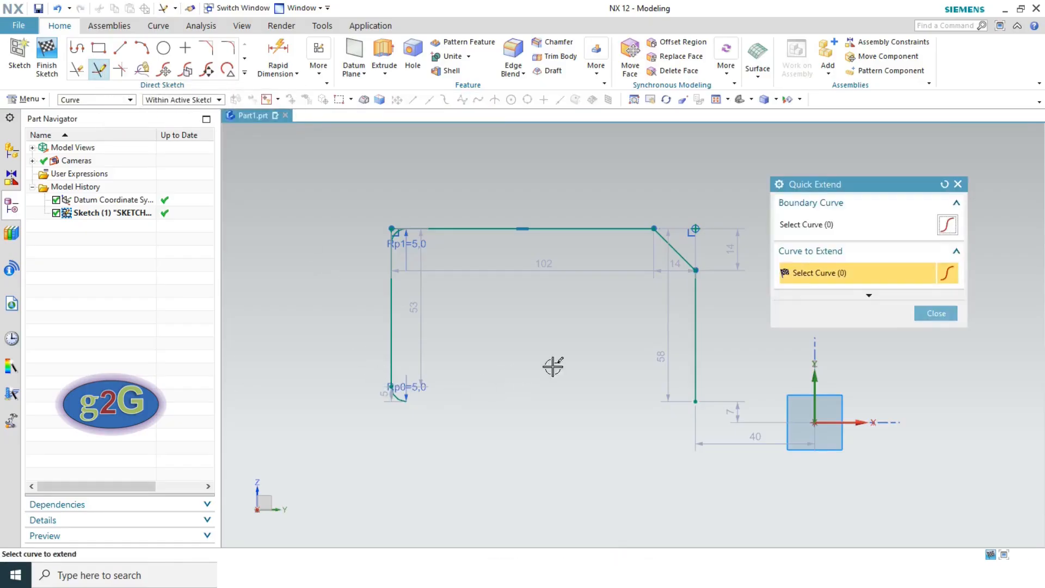
pyautogui.scroll(3, 392, 411)
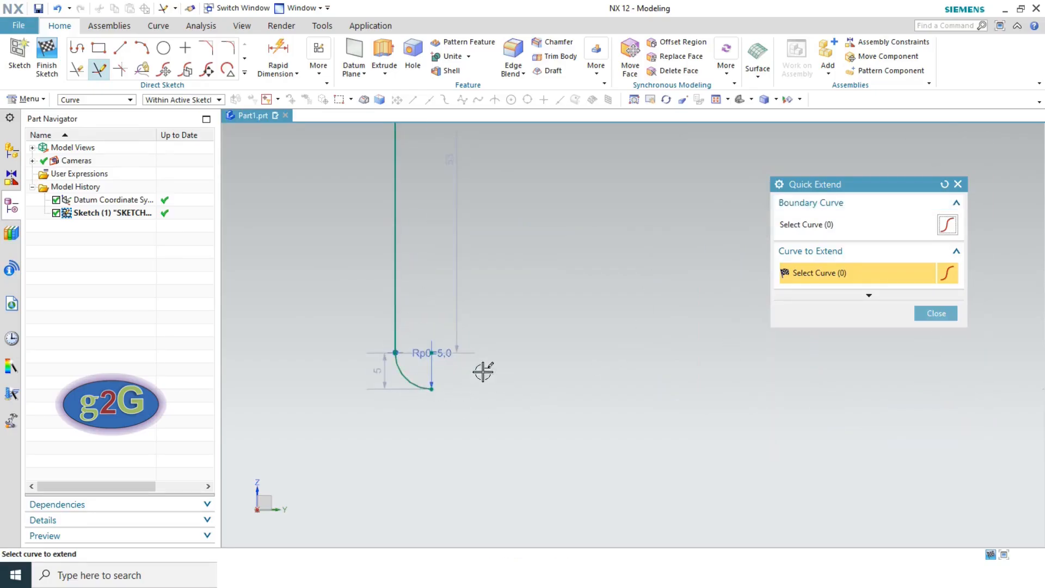
pyautogui.click(416, 386)
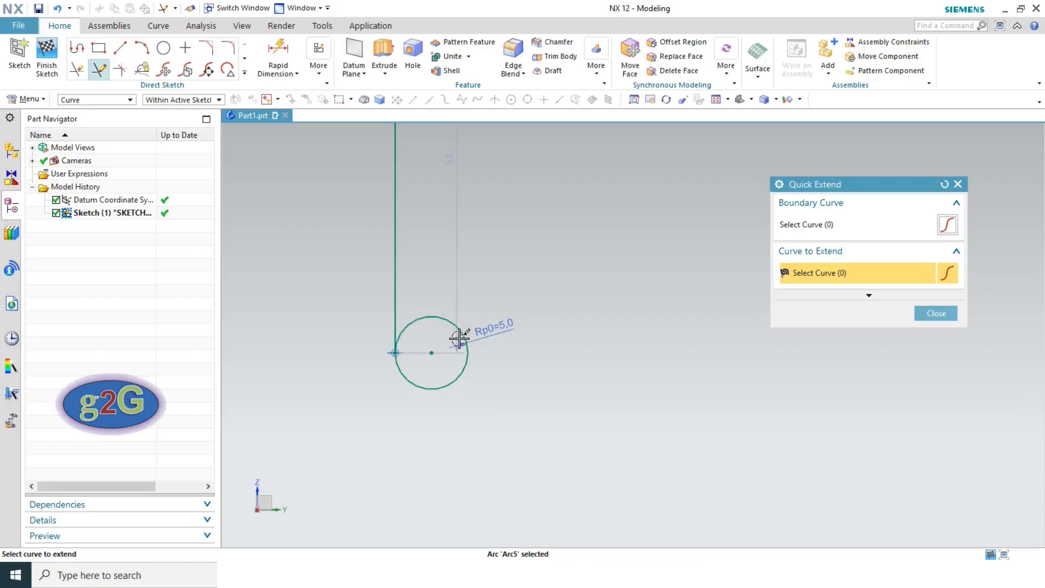
pyautogui.click(928, 314)
pyautogui.click(715, 100)
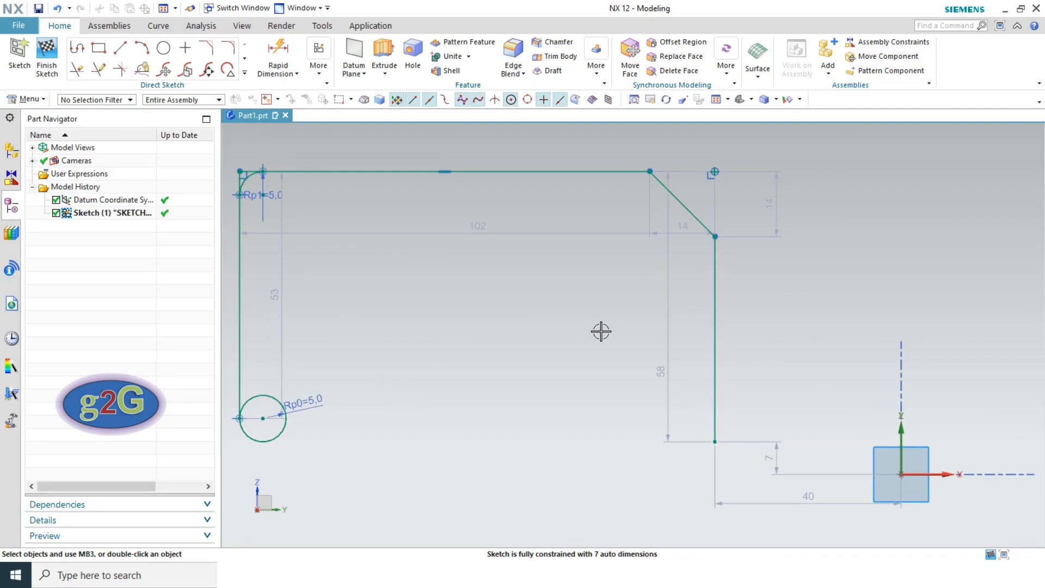
# Undo the arc extension and the trimming of the bottom line
pyautogui.hotkey('ctrl', 'z')
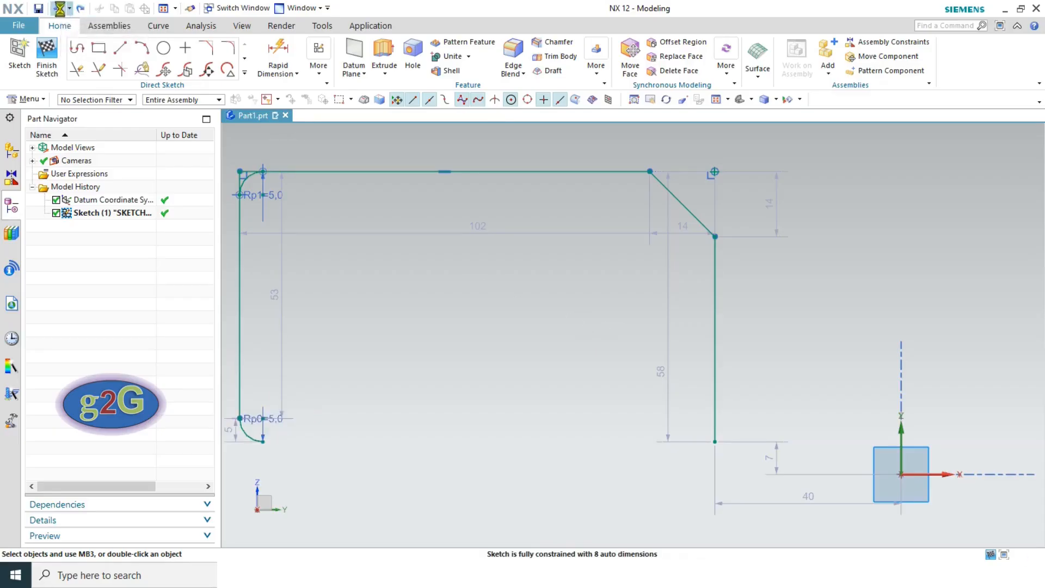
pyautogui.click(58, 8)
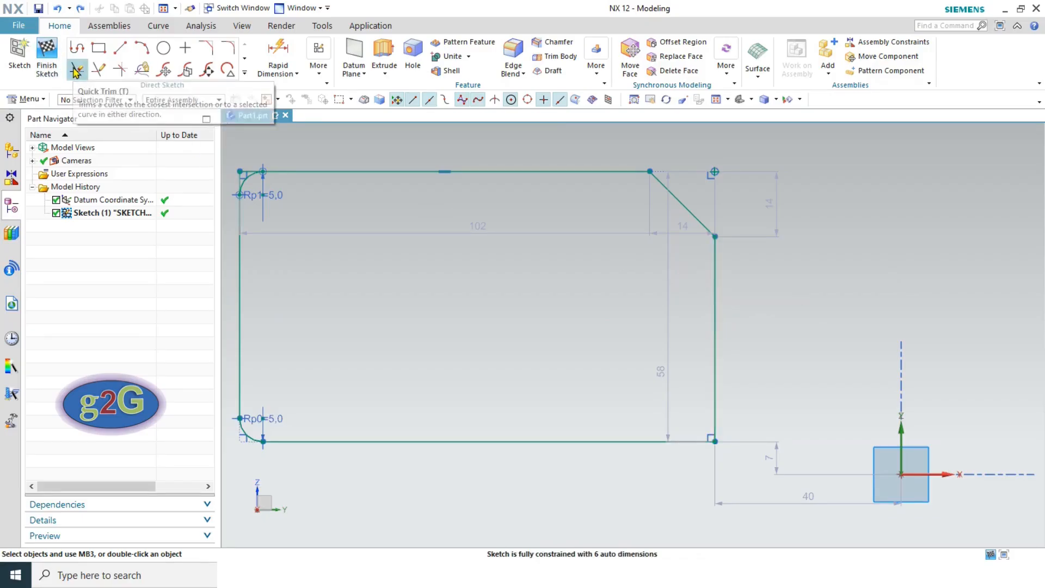
# Remove the rectangle's right vertical line with Quick Trim
pyautogui.click(76, 71)
pyautogui.click(713, 293)
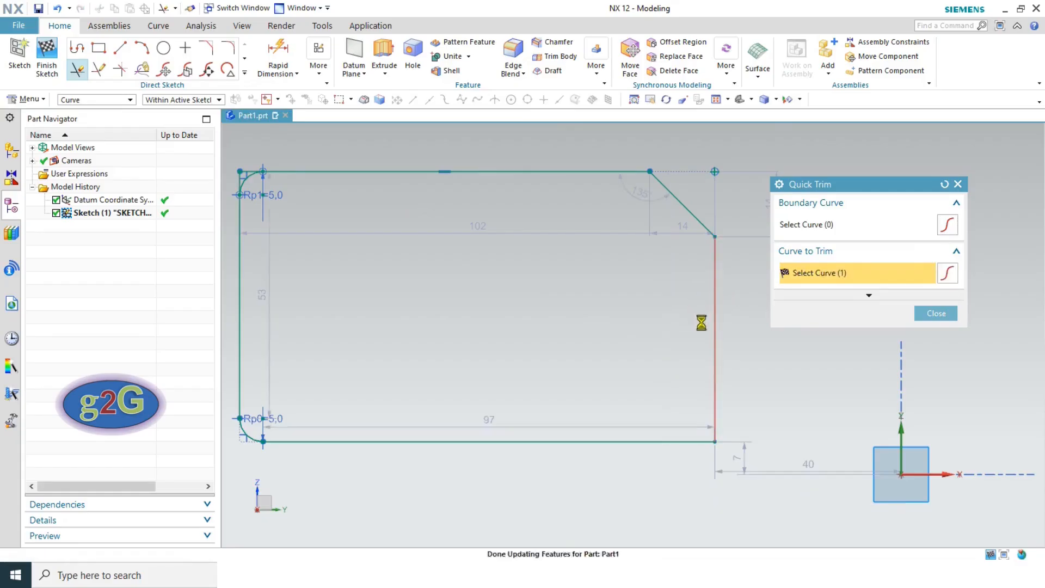
pyautogui.click(925, 314)
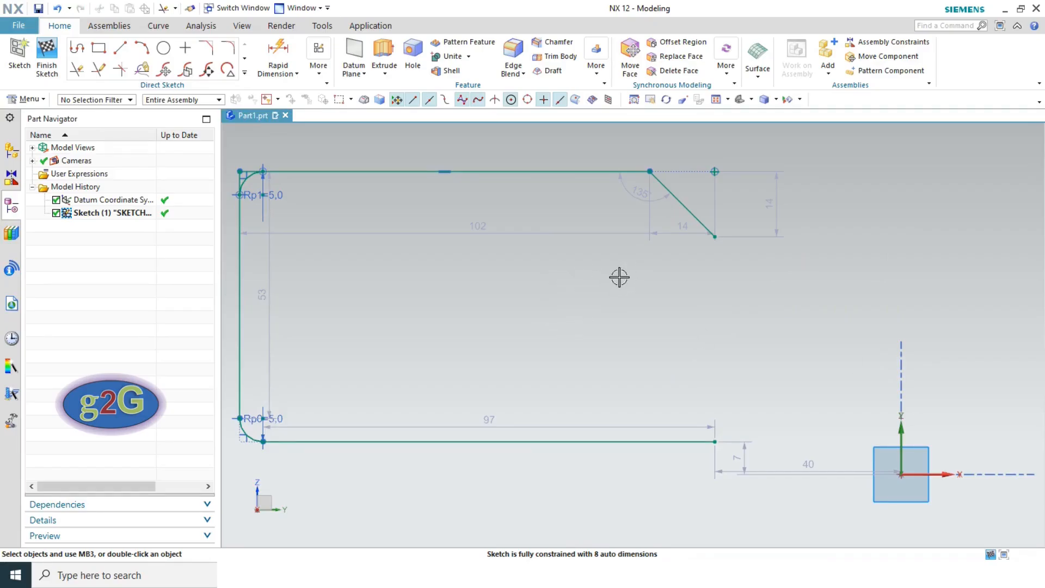
# Extend the top horizontal line to the upper-right corner with Quick Extend, and try to extend the bottom line at its filleted end
pyautogui.click(99, 71)
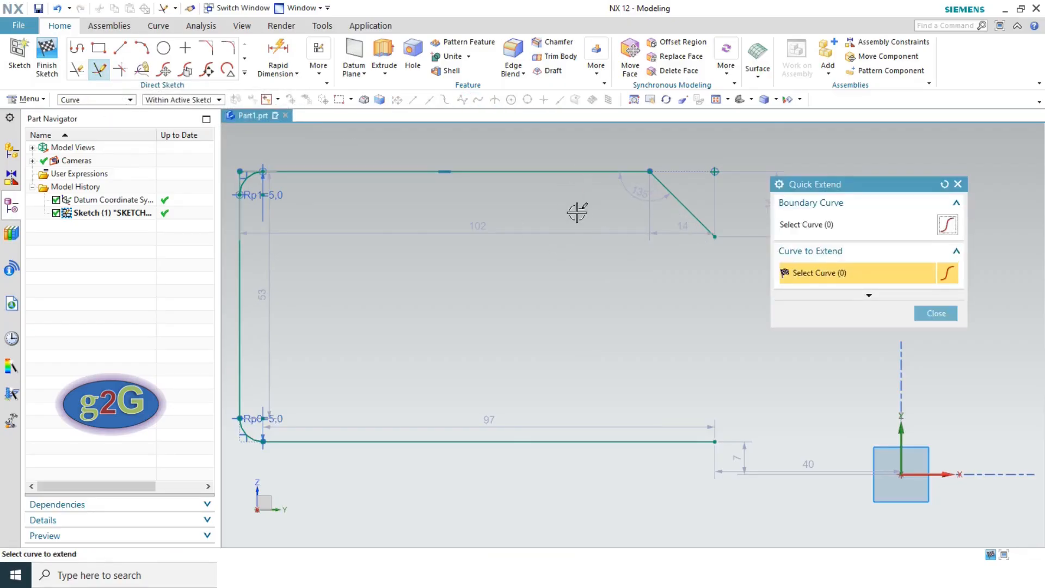
pyautogui.click(571, 171)
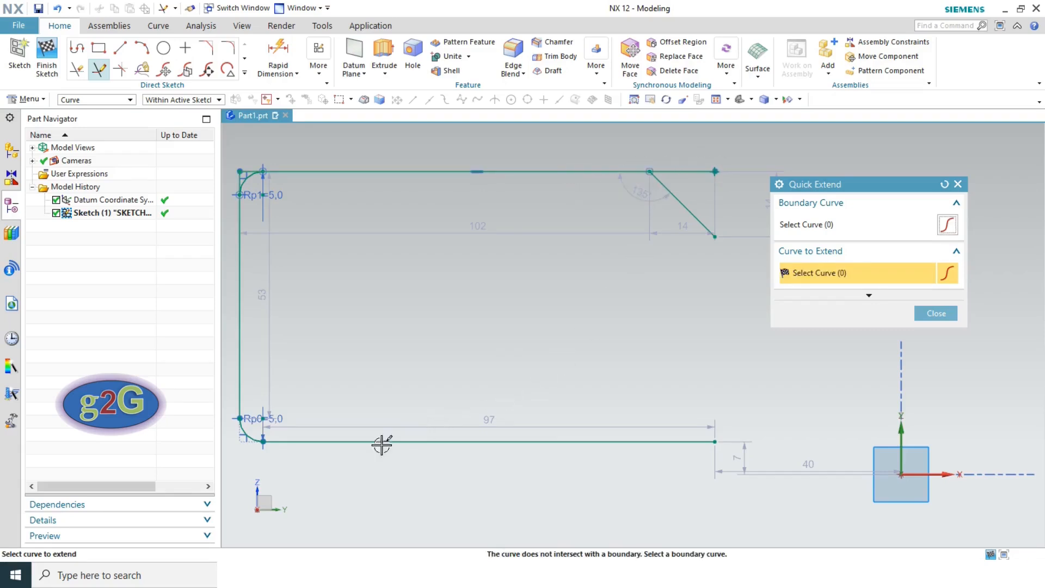
pyautogui.scroll(3, 247, 453)
pyautogui.click(334, 431)
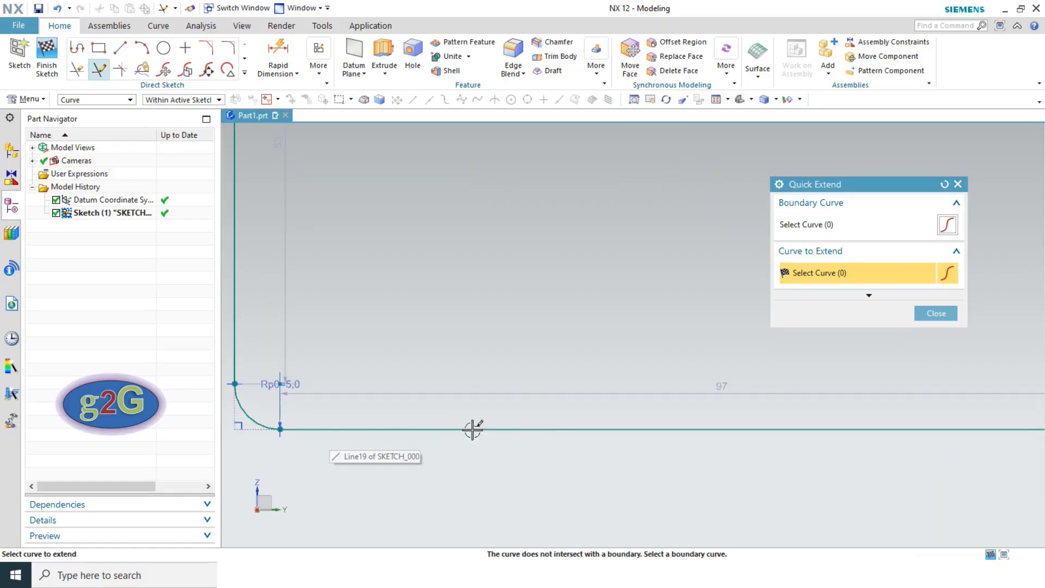
pyautogui.click(233, 429)
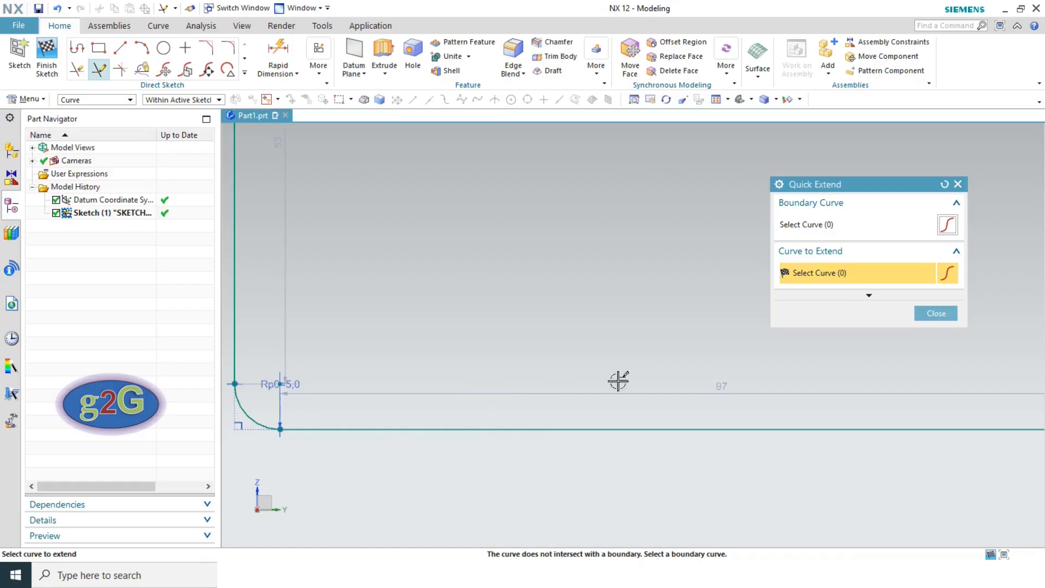
pyautogui.scroll(-3, 544, 356)
pyautogui.scroll(-2, 544, 355)
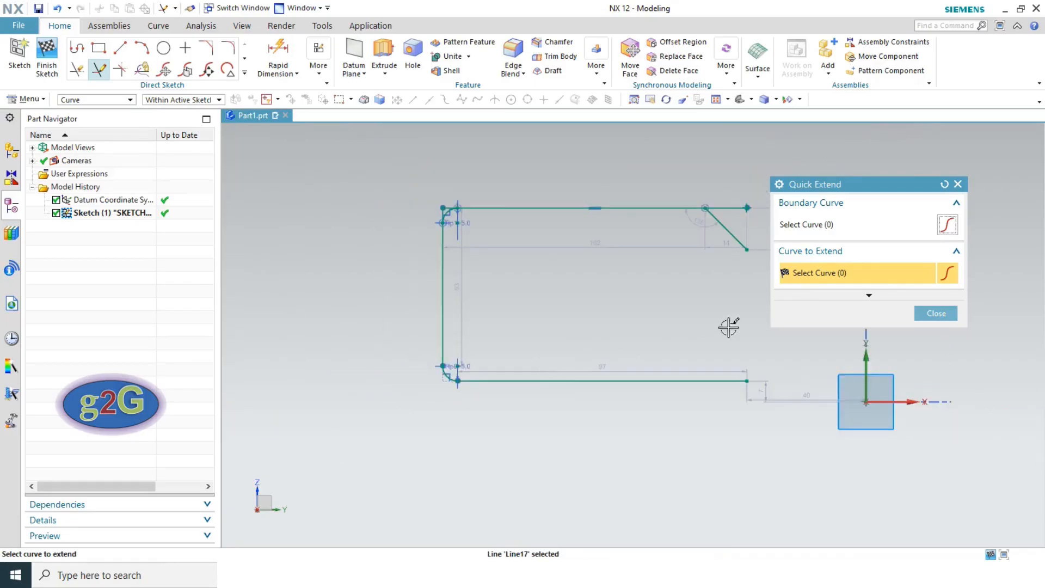
pyautogui.click(936, 314)
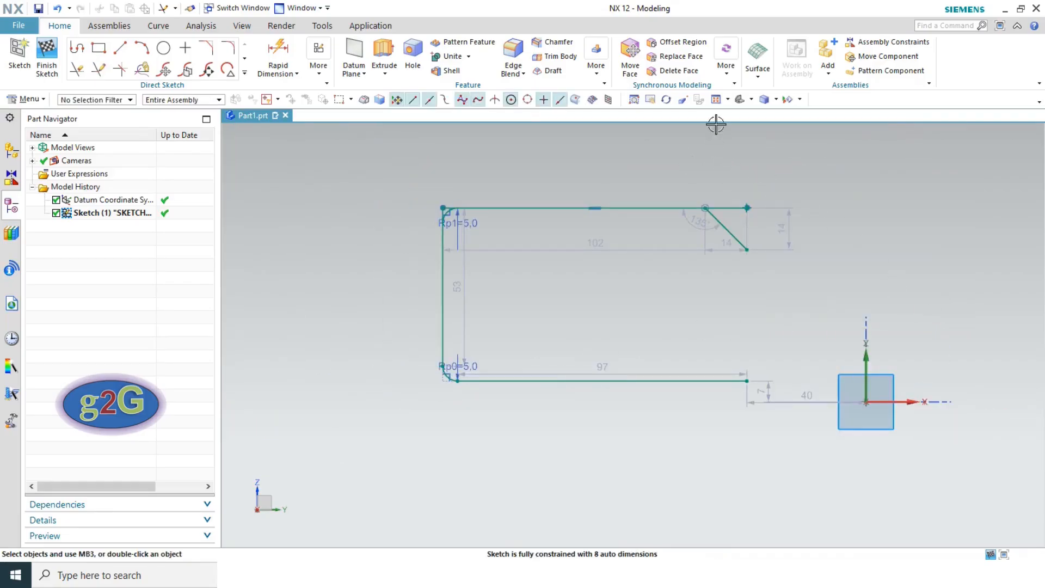
# Join the chamfer line and the bottom horizontal line at their intersection with Make Corner
pyautogui.click(716, 100)
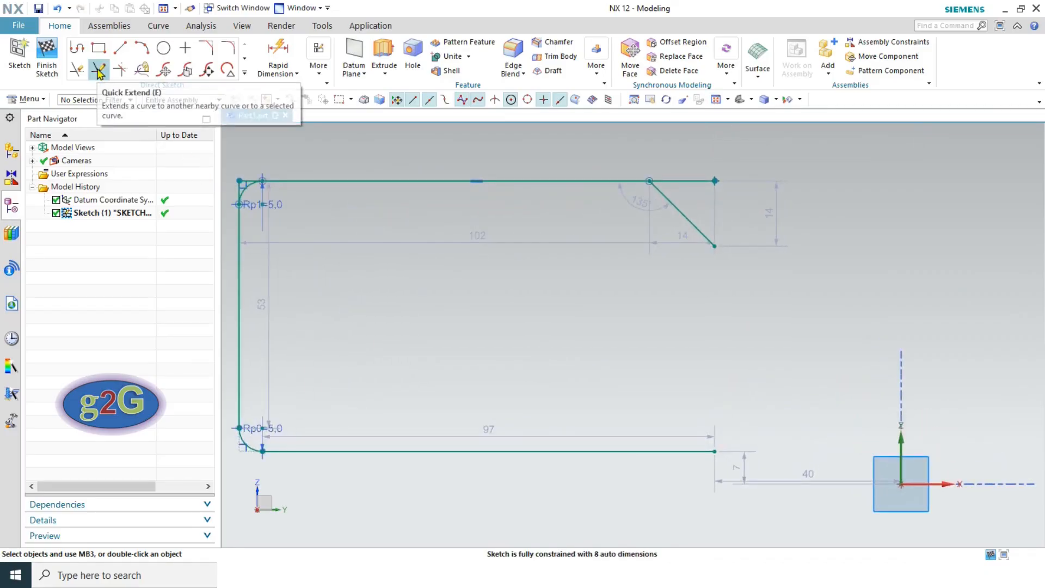
pyautogui.click(77, 69)
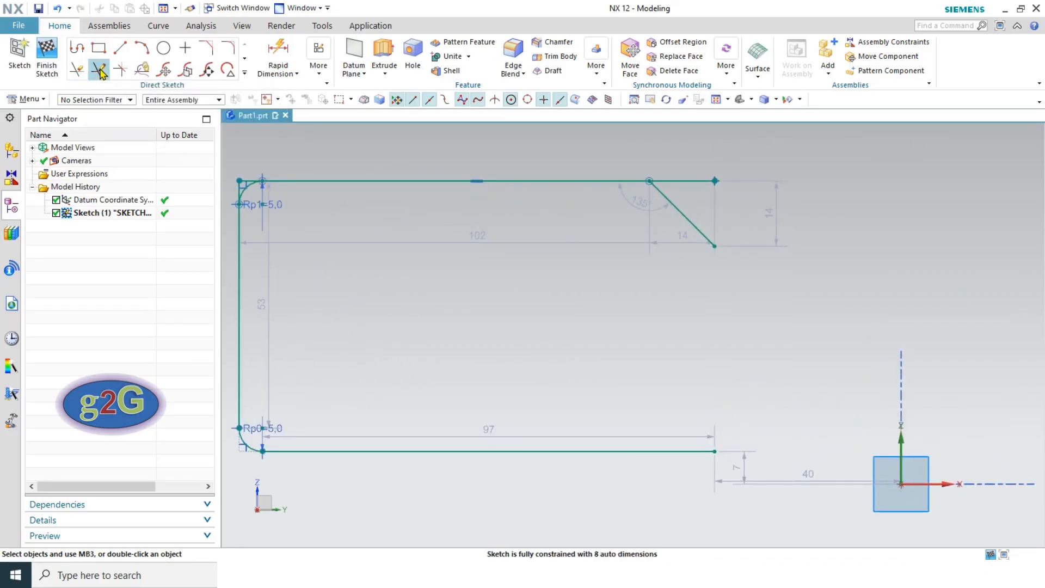
pyautogui.click(244, 71)
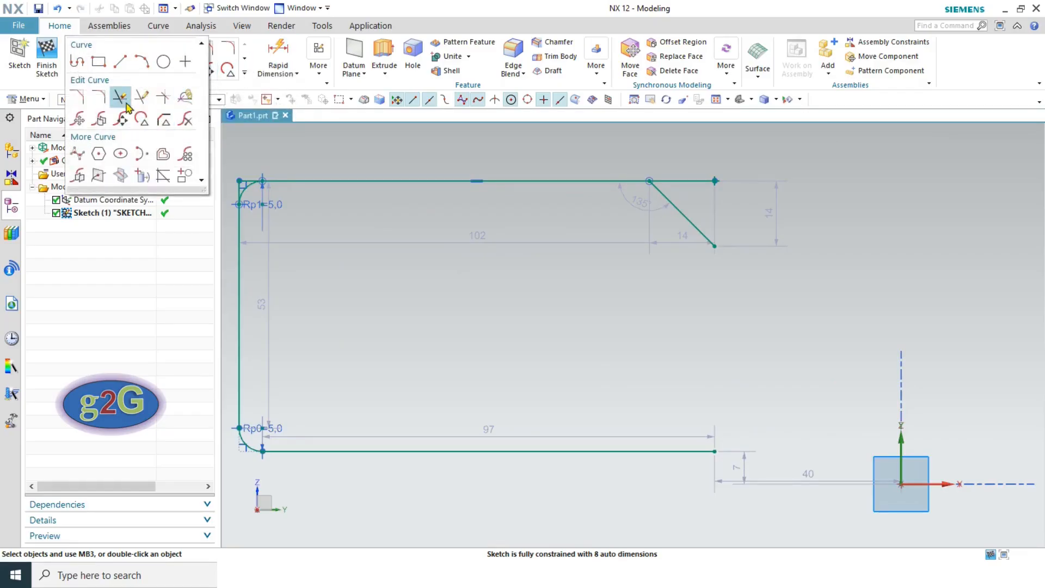
pyautogui.click(161, 99)
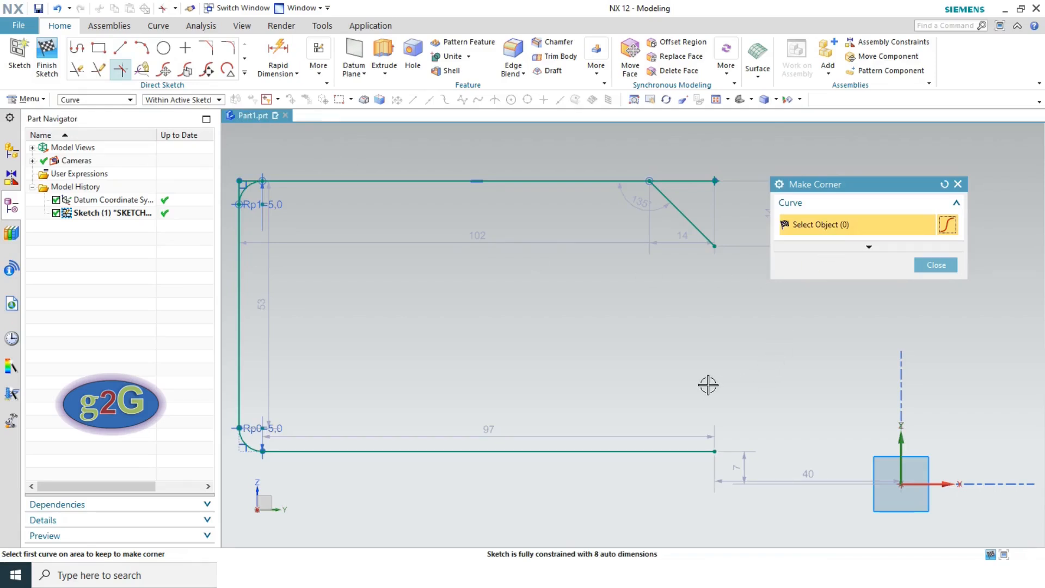
pyautogui.click(698, 230)
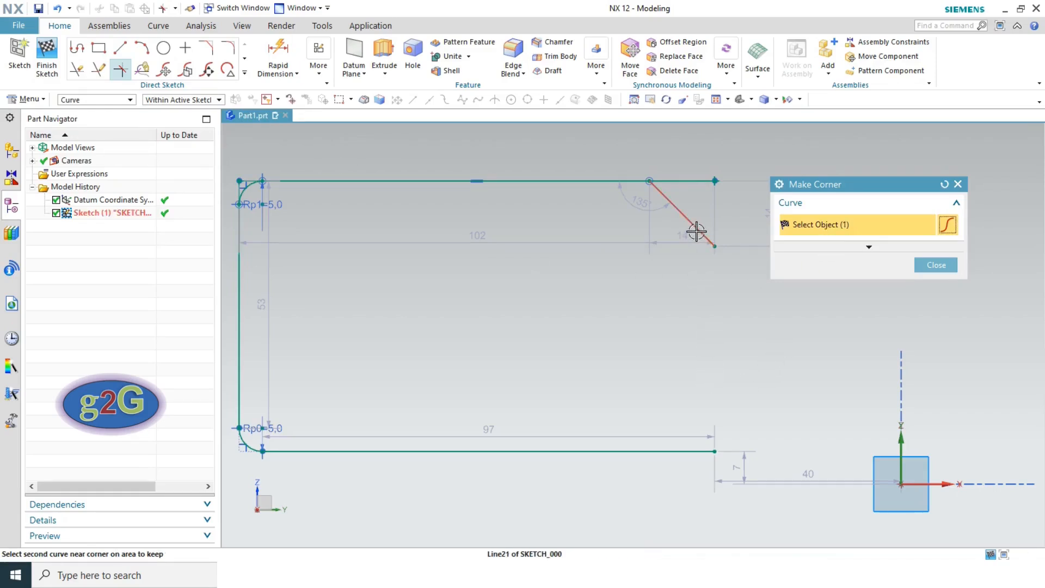
pyautogui.click(689, 450)
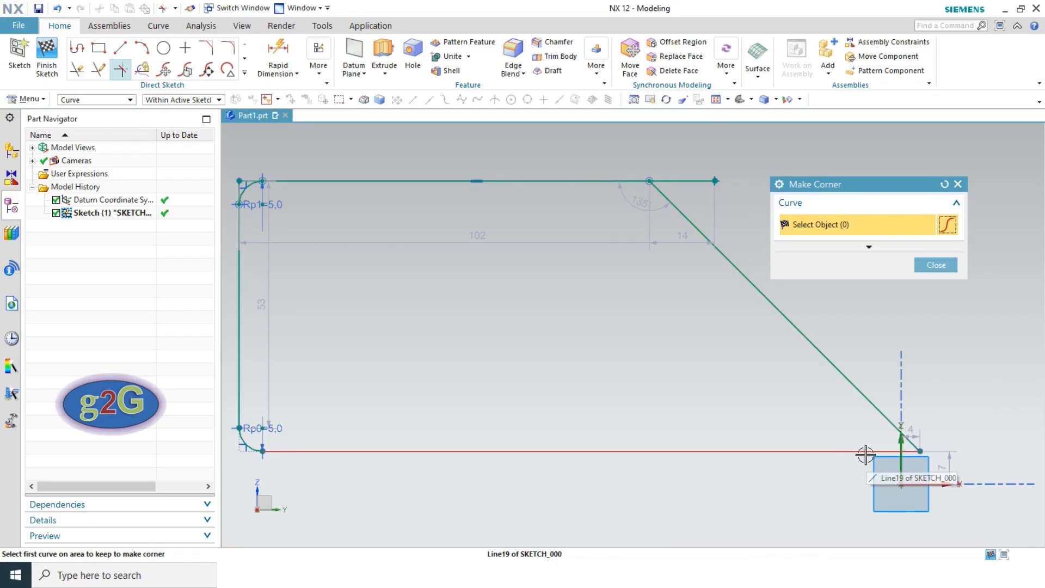
pyautogui.click(936, 265)
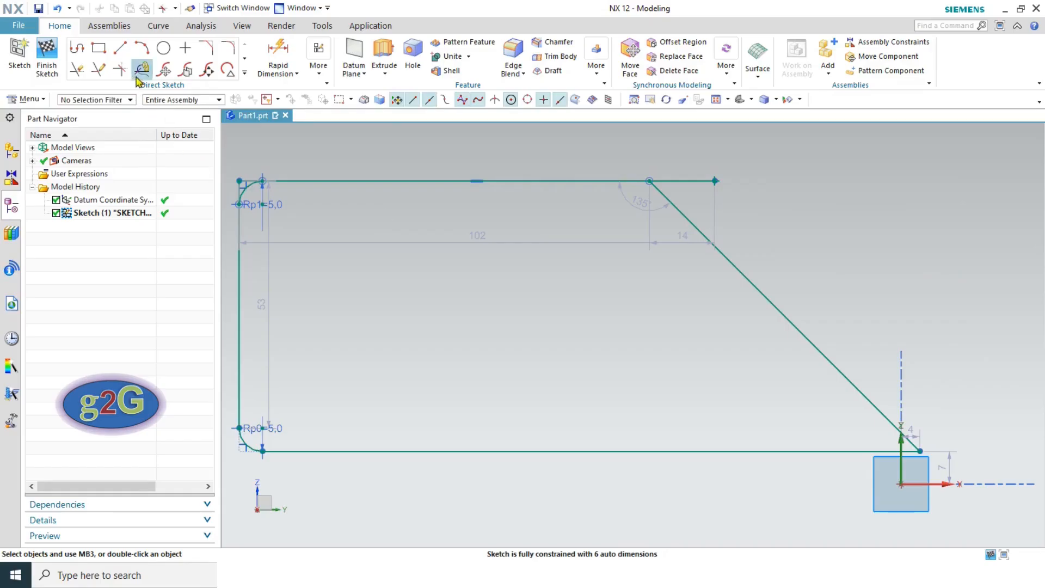
# Start the Move Curve command and set its motion type to Distance-Angle
pyautogui.click(244, 73)
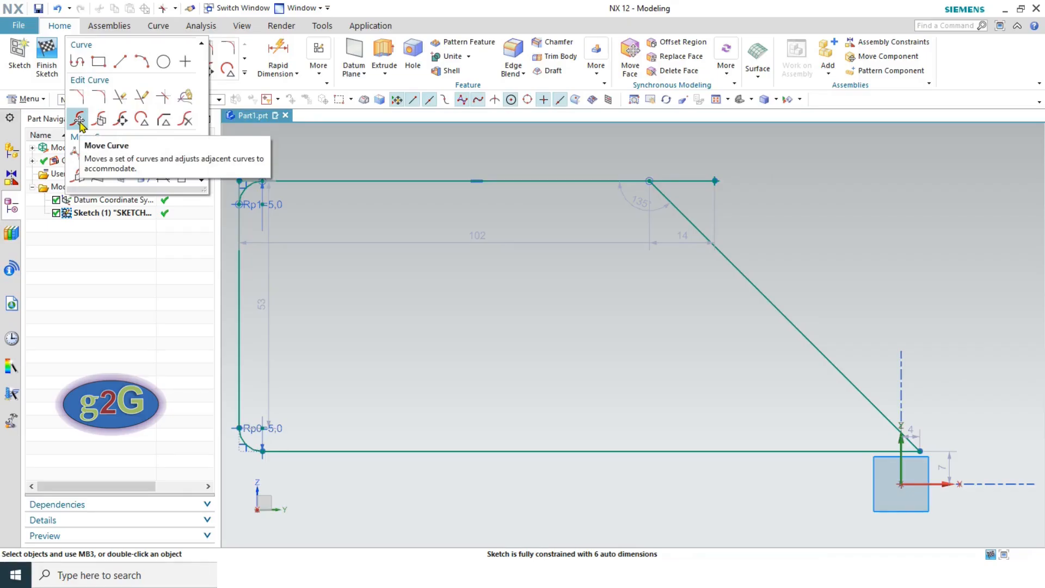
pyautogui.hotkey('ctrl', 'f')
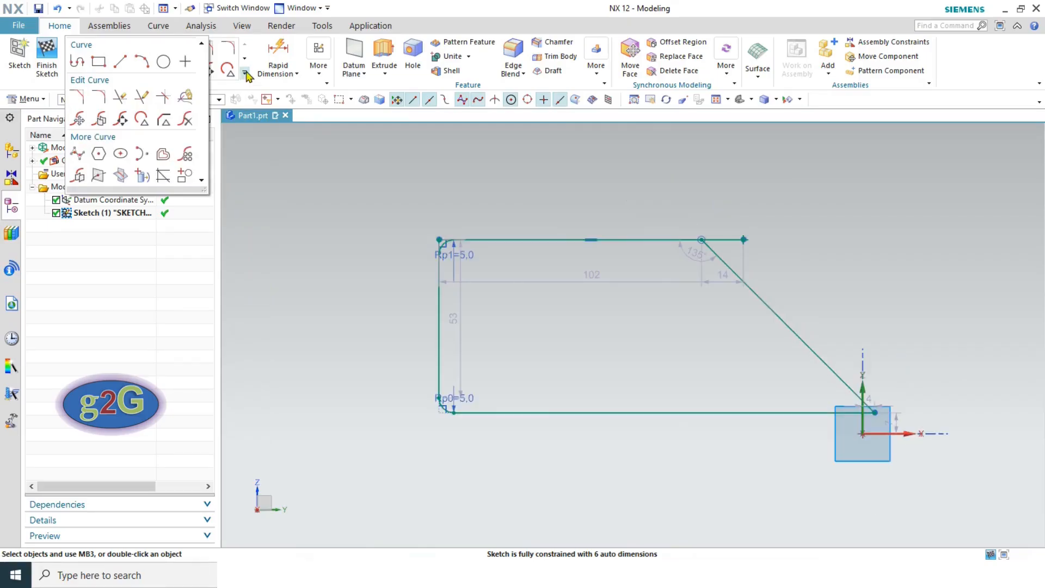
pyautogui.click(85, 119)
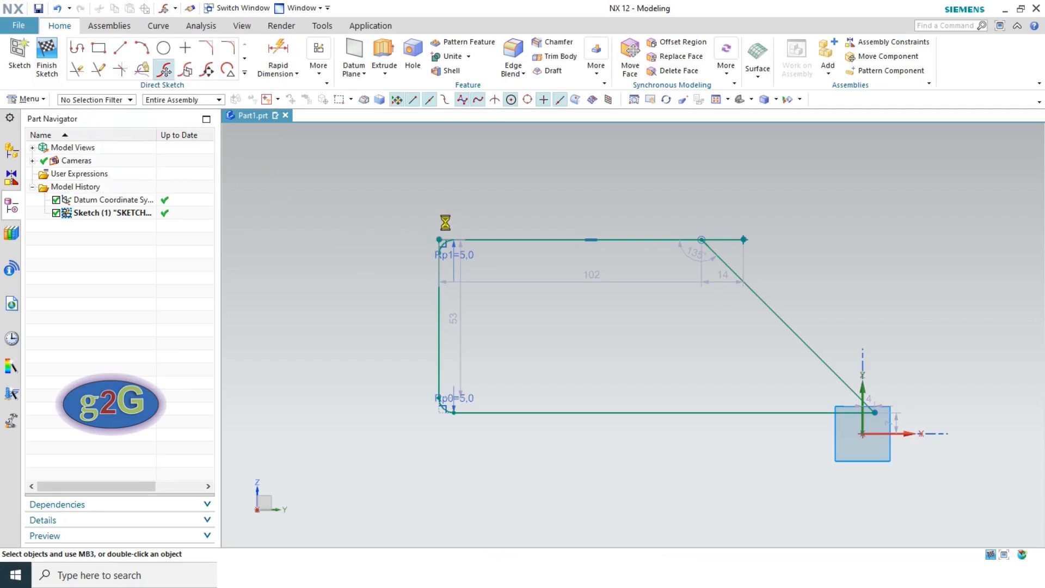
pyautogui.moveTo(808, 158); pyautogui.dragTo(307, 90)
pyautogui.click(414, 345)
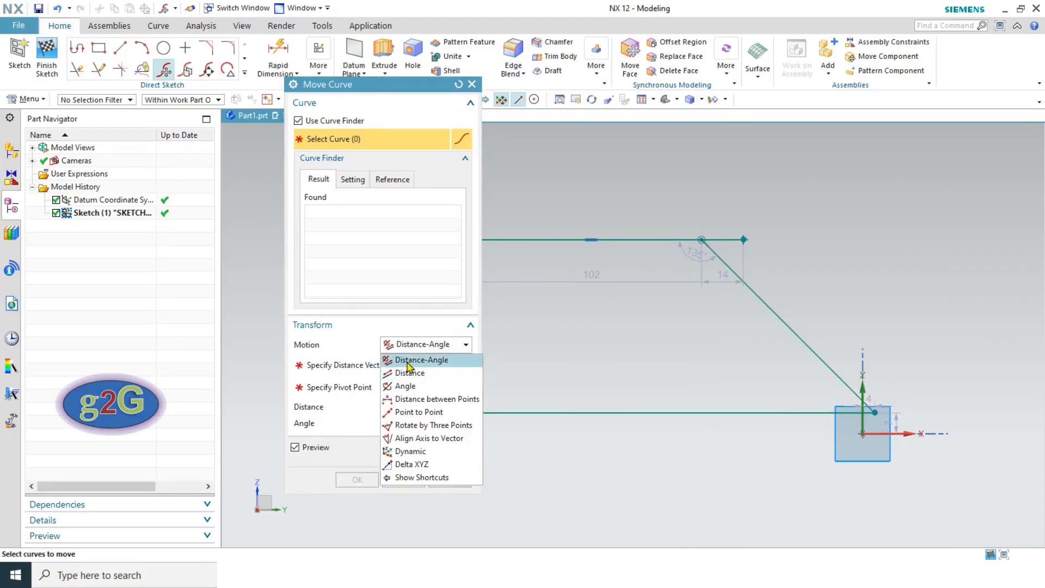
pyautogui.click(403, 360)
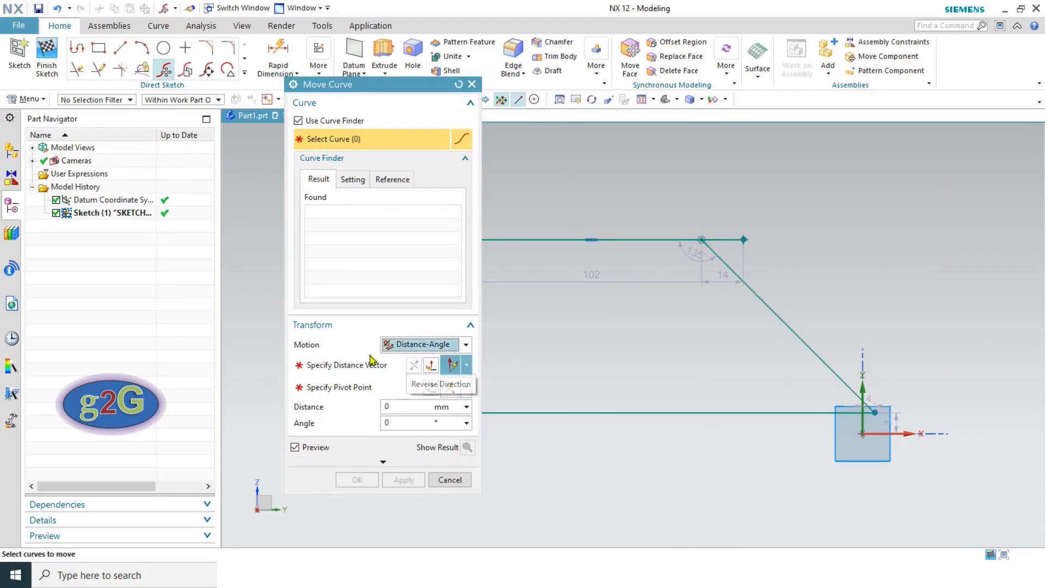
pyautogui.click(415, 345)
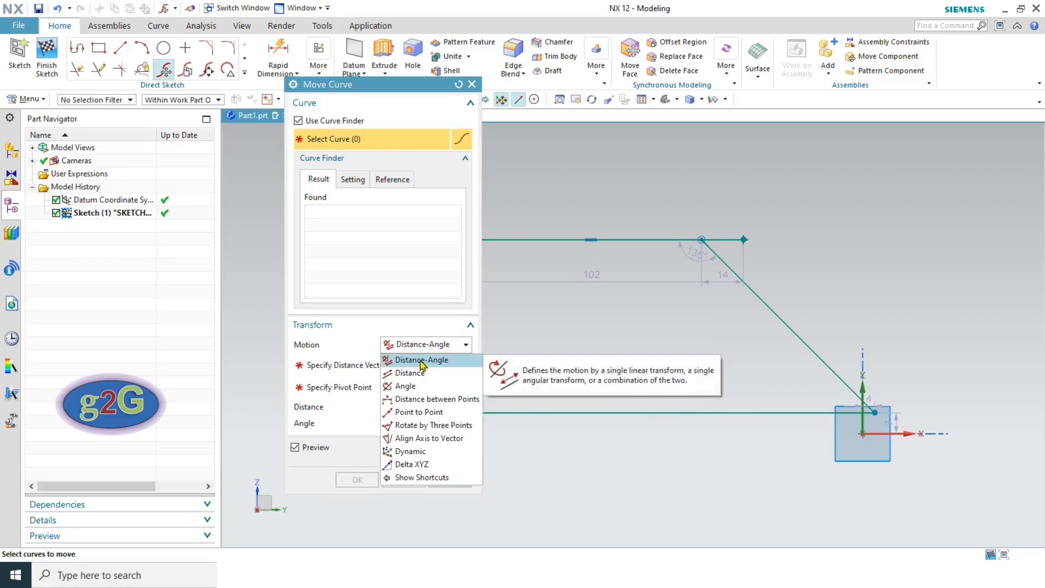
pyautogui.press('Down')
pyautogui.press('Down')
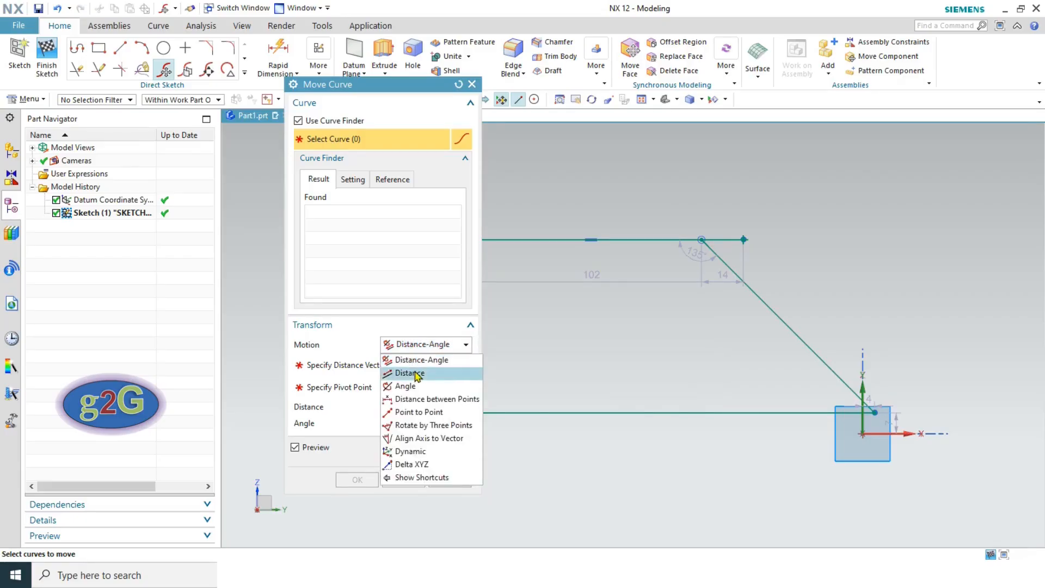
pyautogui.click(416, 361)
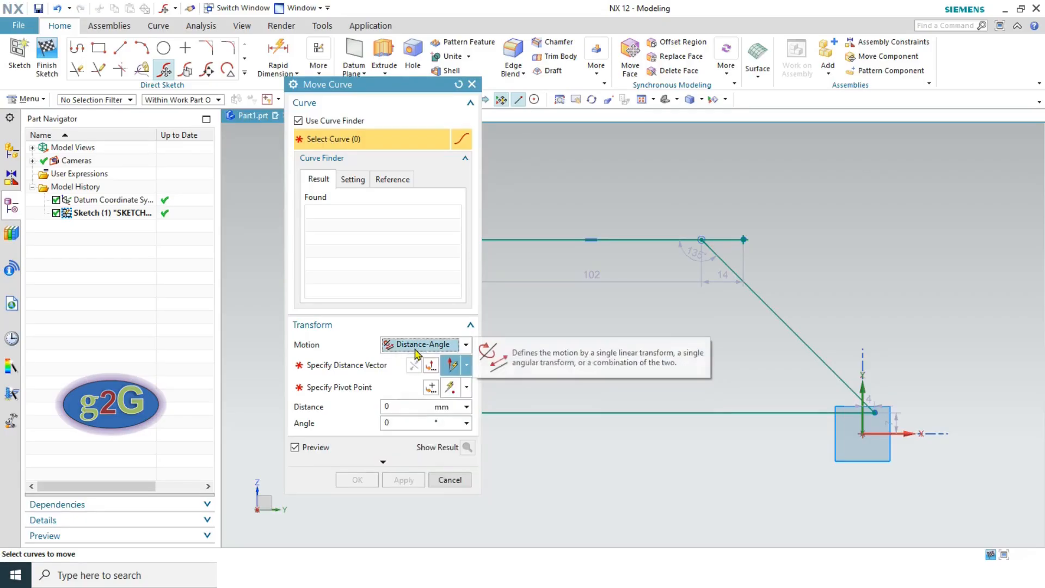
pyautogui.moveTo(376, 92); pyautogui.dragTo(285, 70)
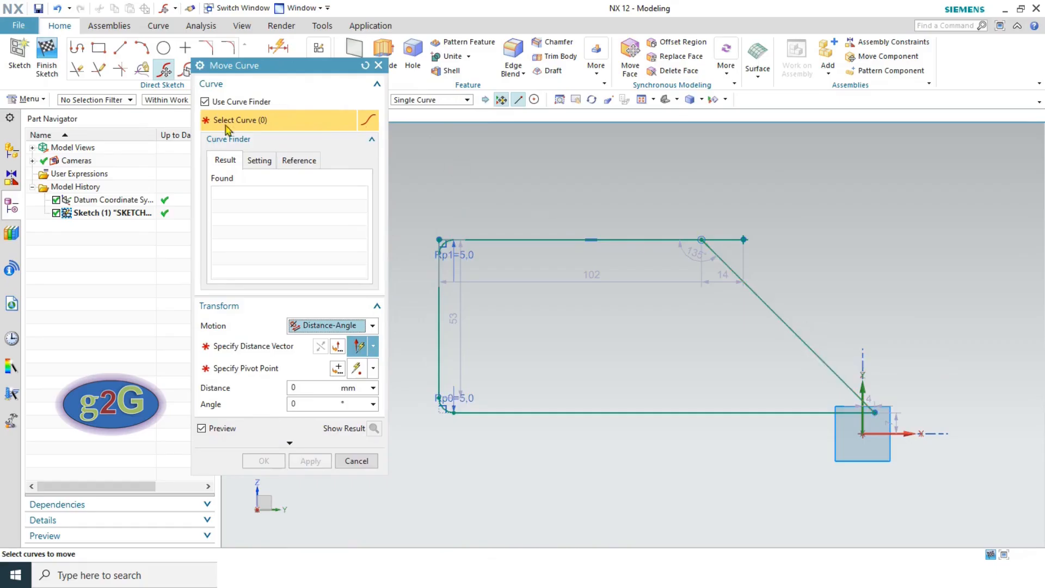
# Choose the slanted line as the curve to move and set its distance vector horizontally along the positive X direction
pyautogui.click(770, 309)
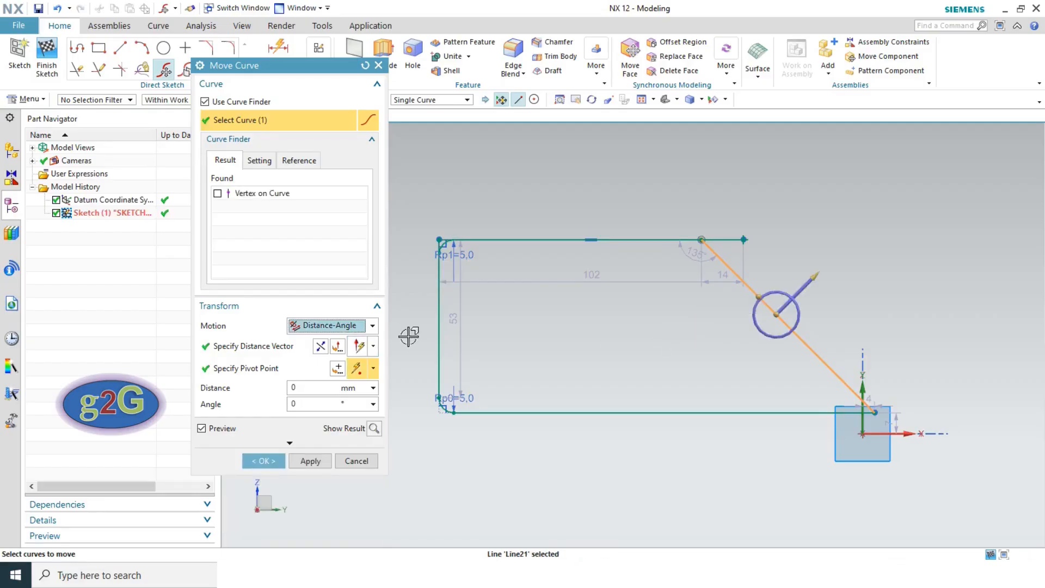
pyautogui.click(258, 348)
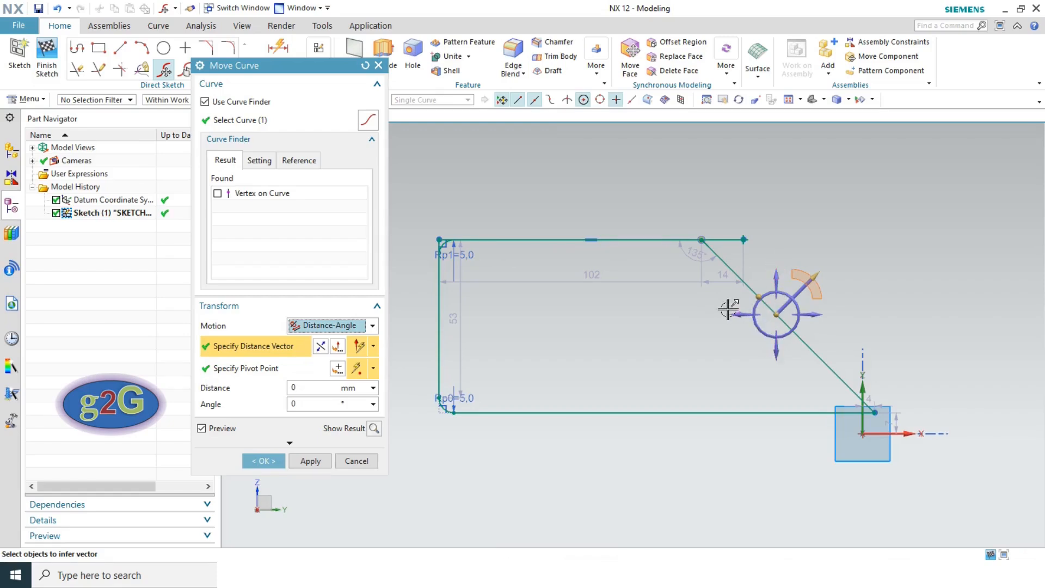
pyautogui.click(823, 314)
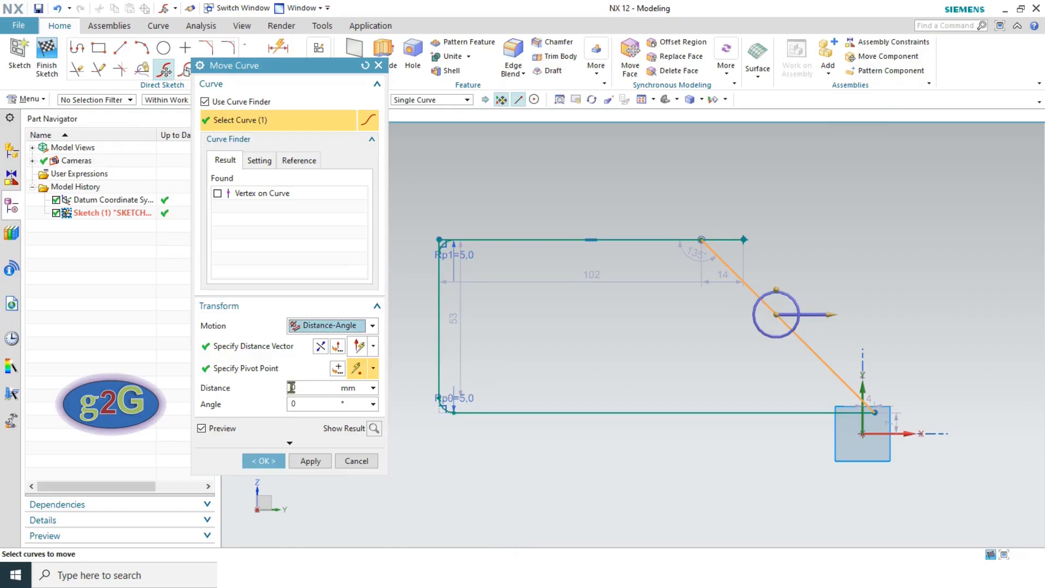
# Set the move distance to 5 mm and the angle to 45°, and try to show the result
pyautogui.click(250, 370)
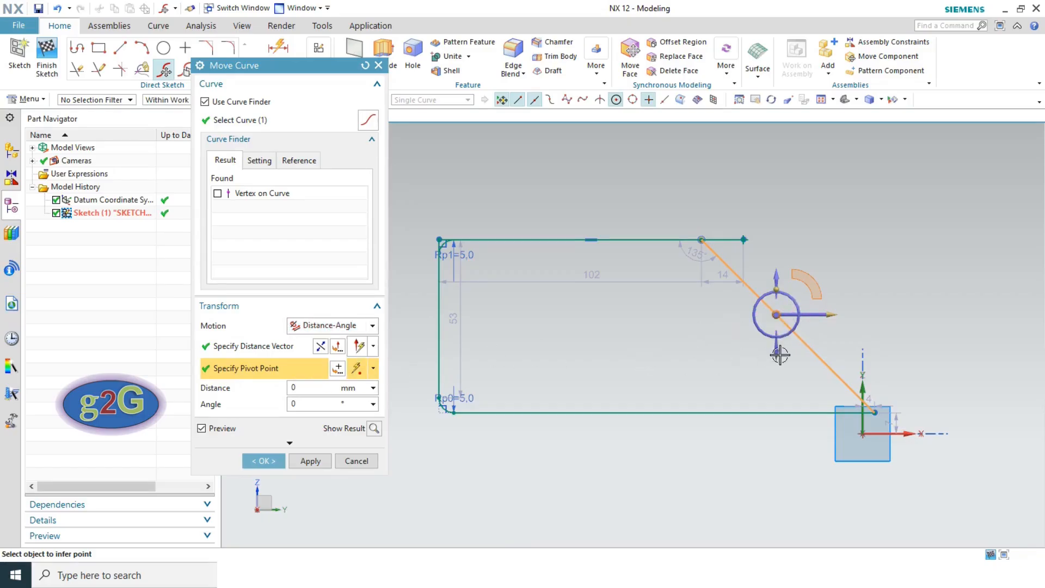
pyautogui.click(303, 387)
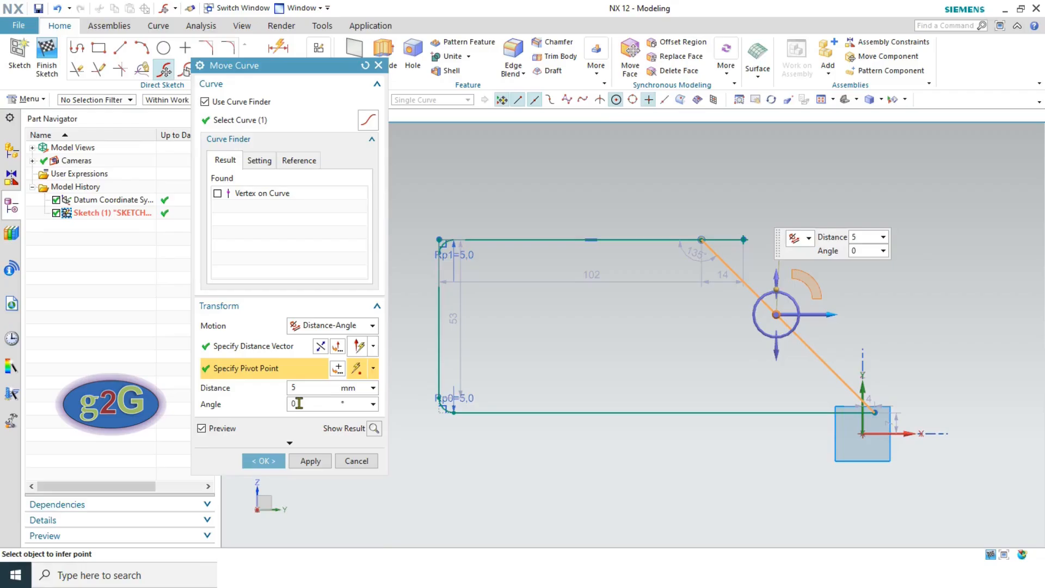
pyautogui.press('Return')
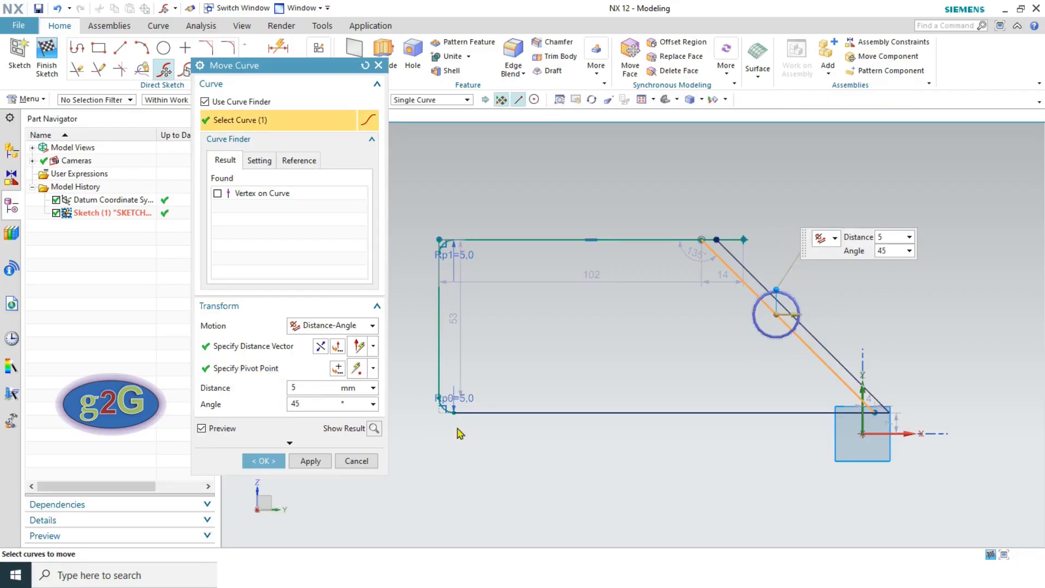
pyautogui.click(373, 429)
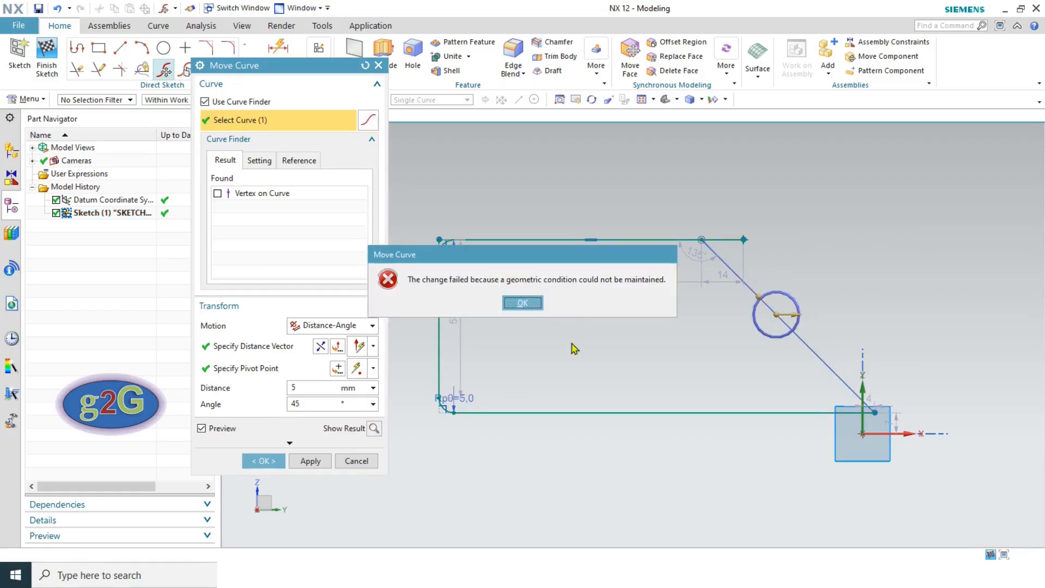
pyautogui.click(522, 303)
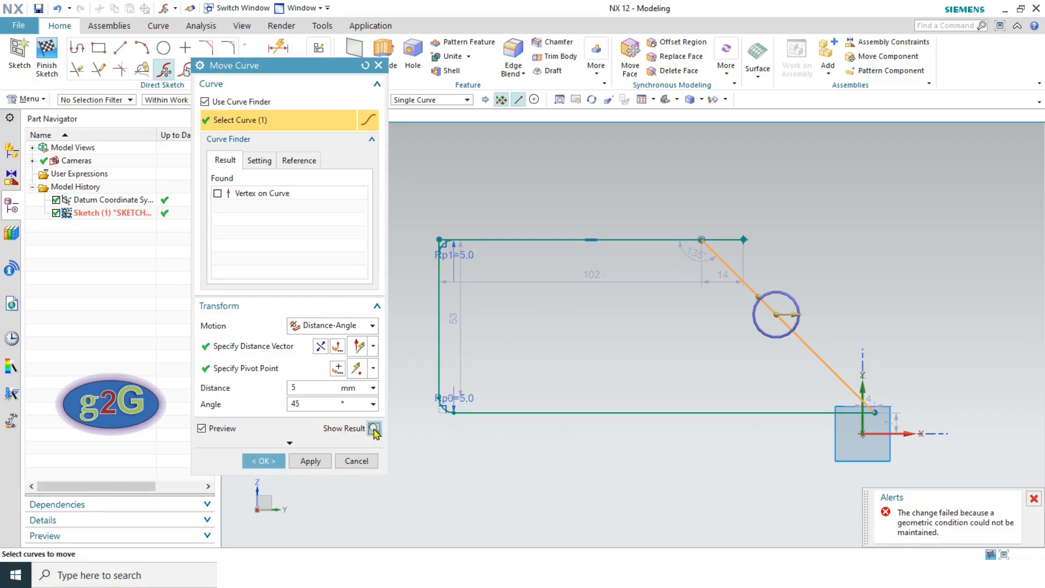
# Reset the move angle to 0°, rotate the slanted line to 286° with the 5 mm distance kept, and accept the move
pyautogui.doubleClick(294, 403)
pyautogui.write('0')
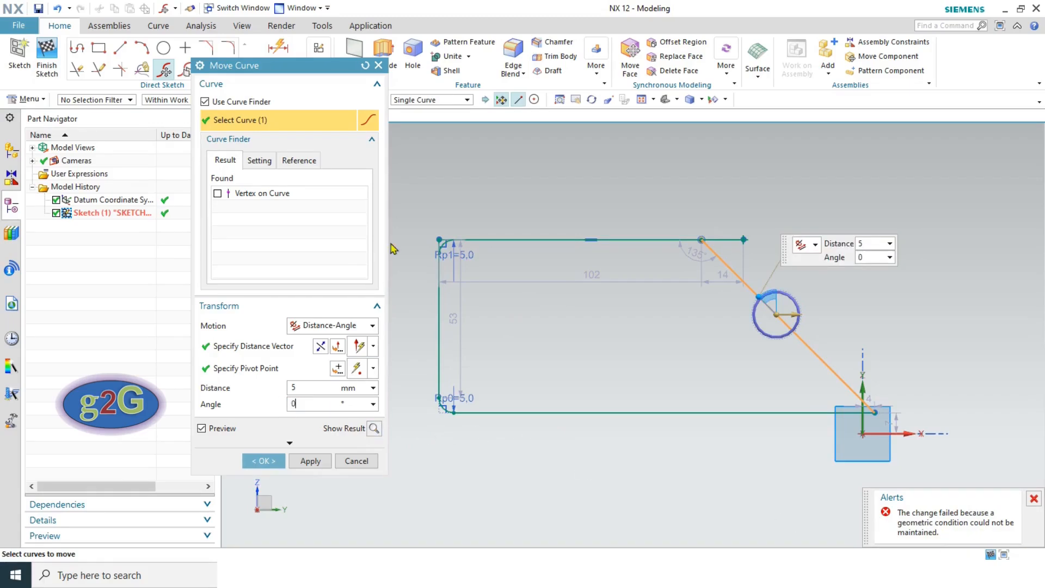
pyautogui.press('Return')
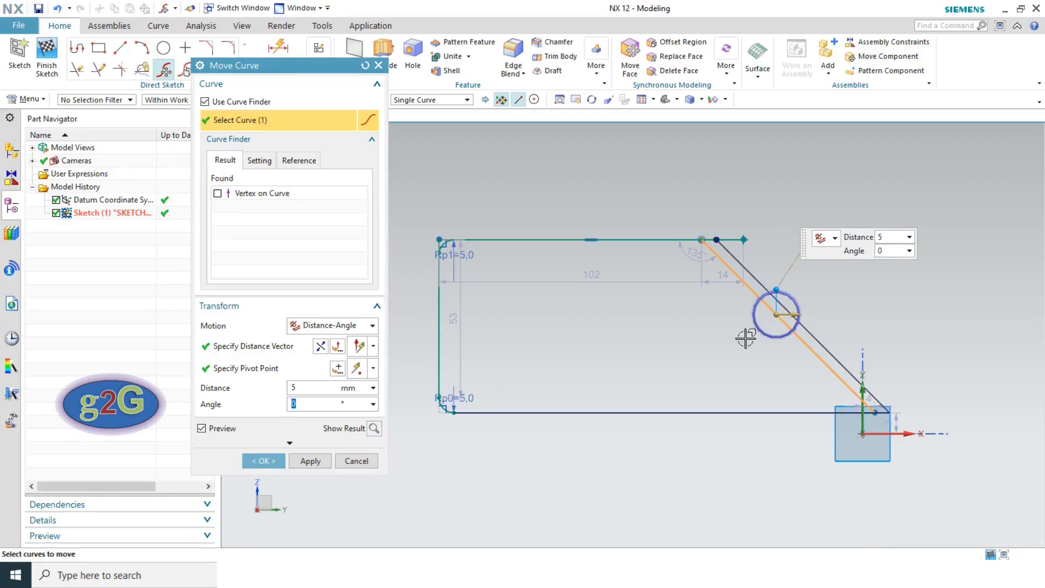
pyautogui.click(776, 289)
pyautogui.moveTo(782, 286); pyautogui.dragTo(800, 307)
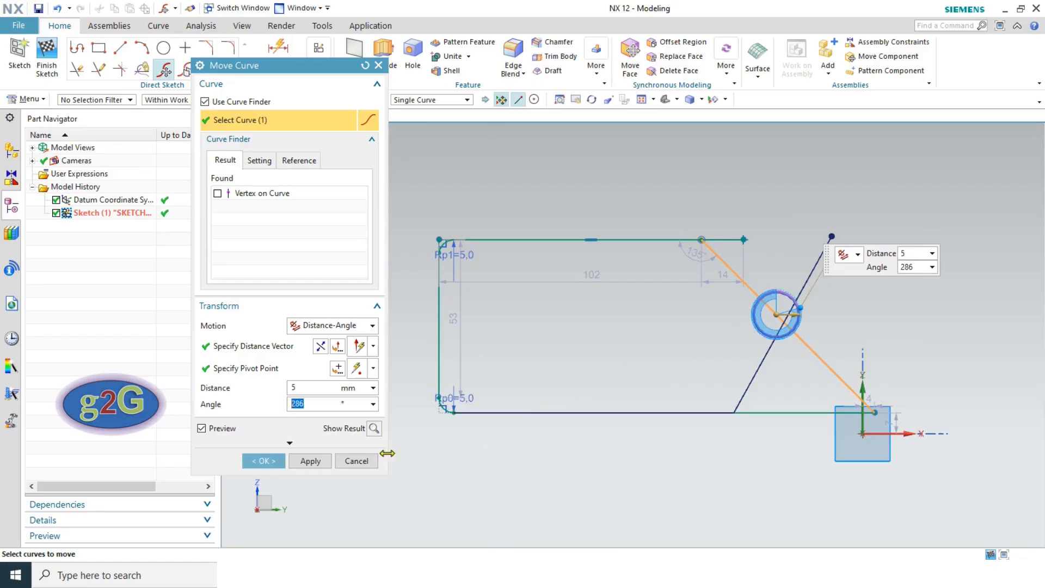
pyautogui.click(264, 461)
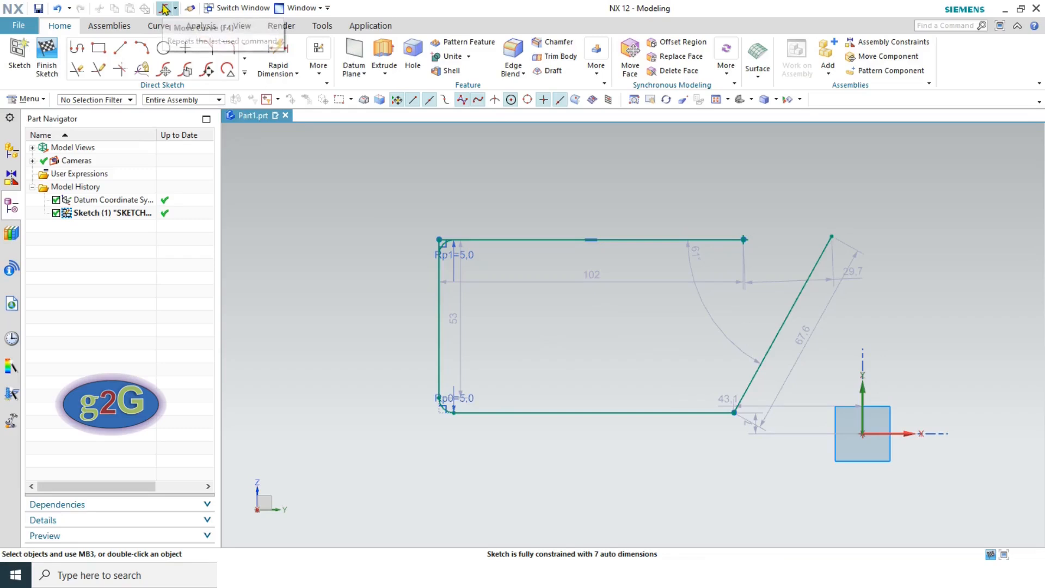
# Move the slanted line 51 mm along the vertical upward vector using Move Curve with the Distance motion
pyautogui.click(164, 69)
pyautogui.click(326, 325)
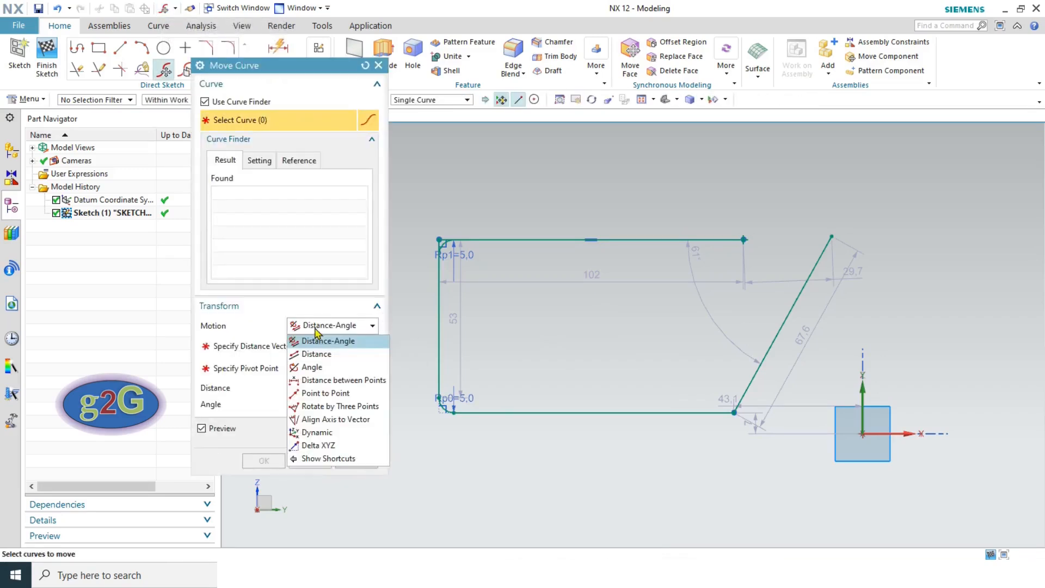
pyautogui.click(318, 354)
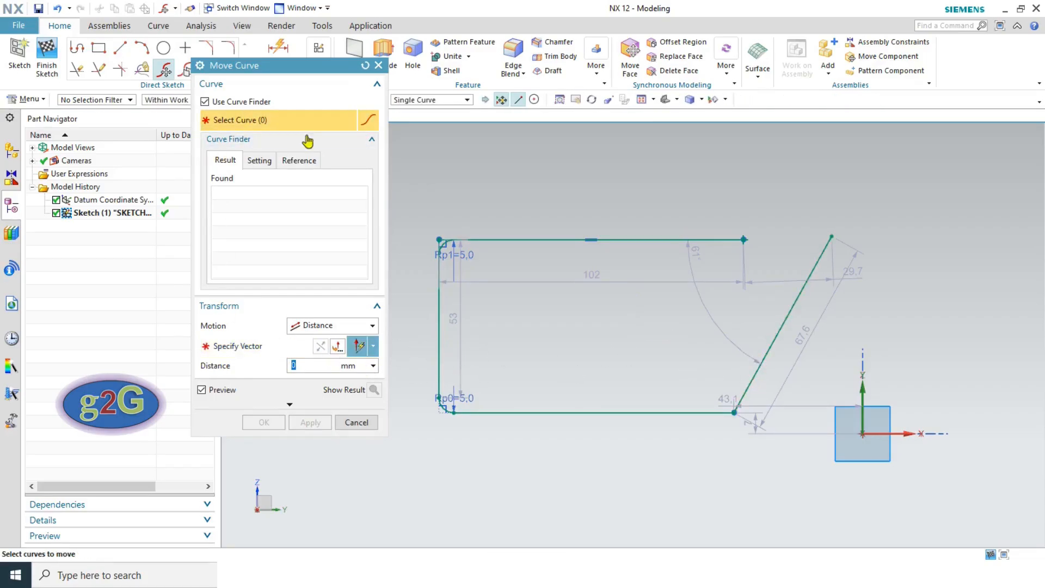
pyautogui.click(795, 304)
pyautogui.click(321, 347)
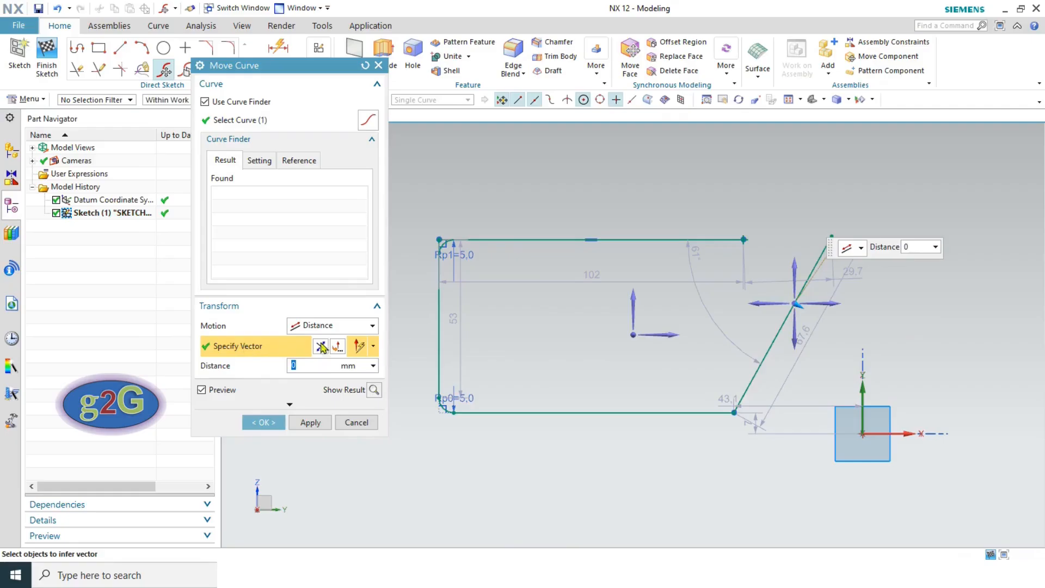
pyautogui.click(795, 267)
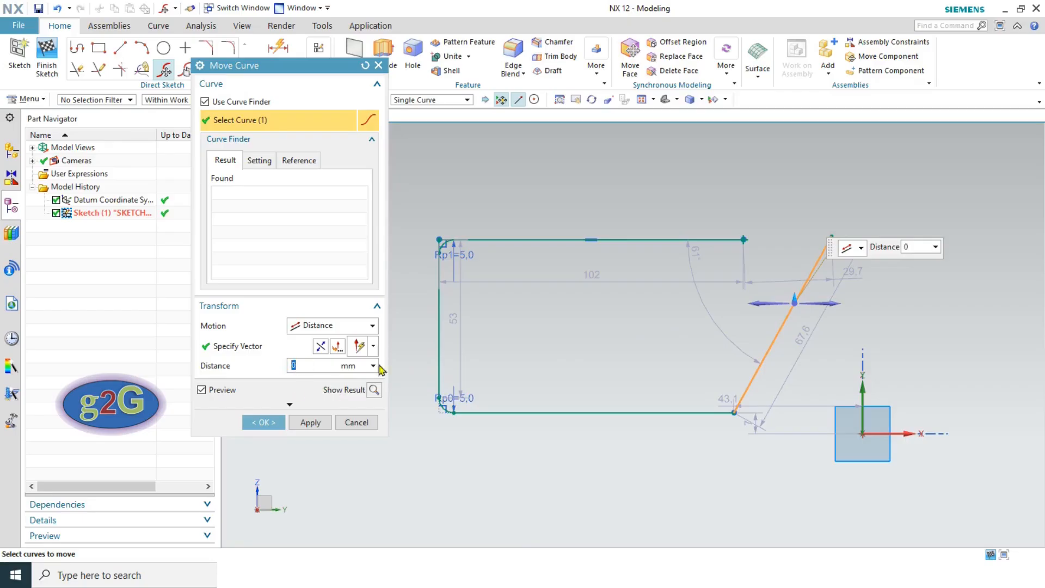
pyautogui.moveTo(796, 299); pyautogui.dragTo(791, 148)
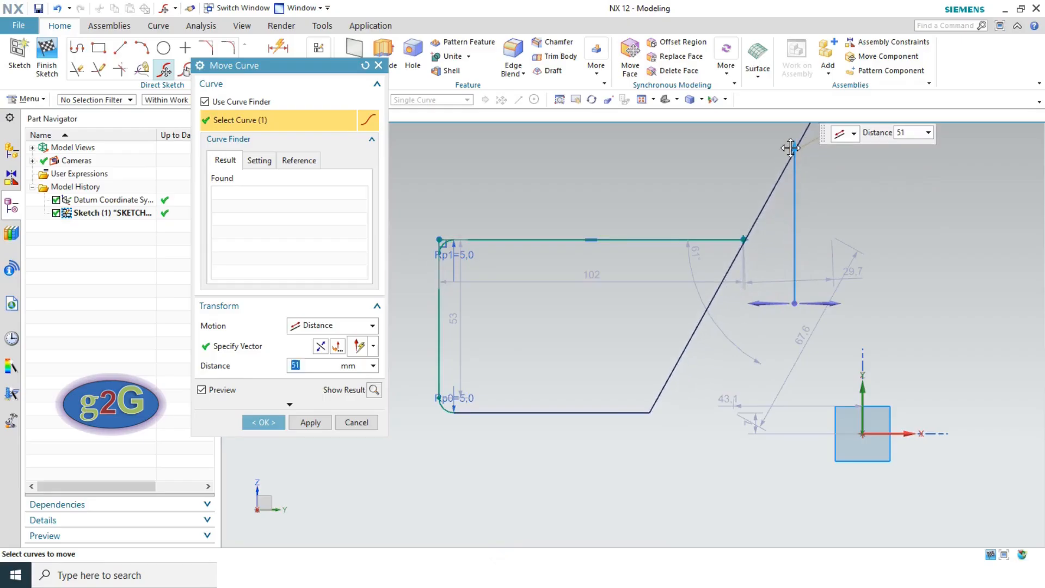
pyautogui.click(311, 422)
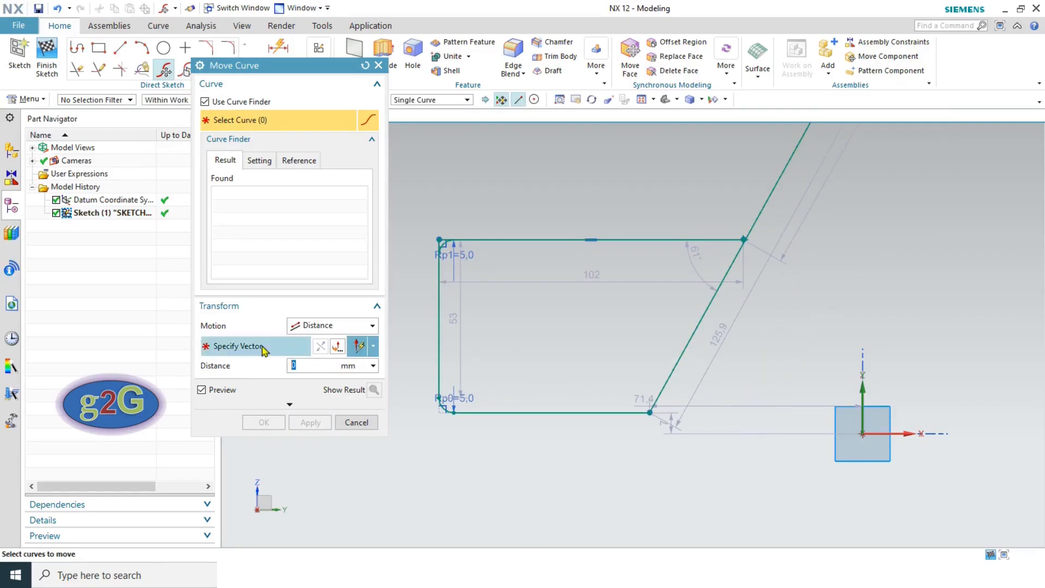
# Set the Move Curve motion to Angle, choose the slanted line and place the axis point at its lower endpoint
pyautogui.click(326, 326)
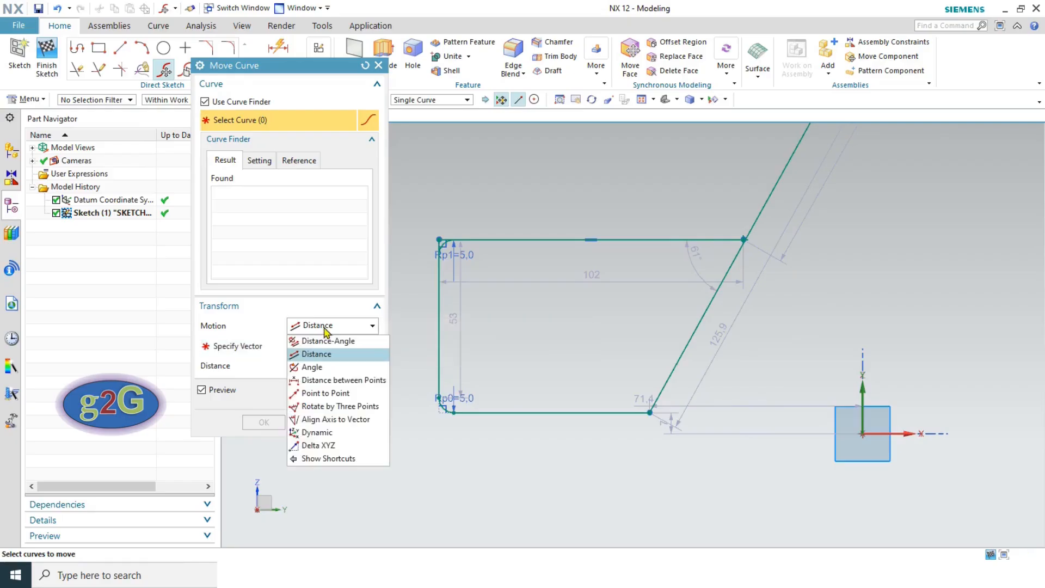
pyautogui.click(321, 368)
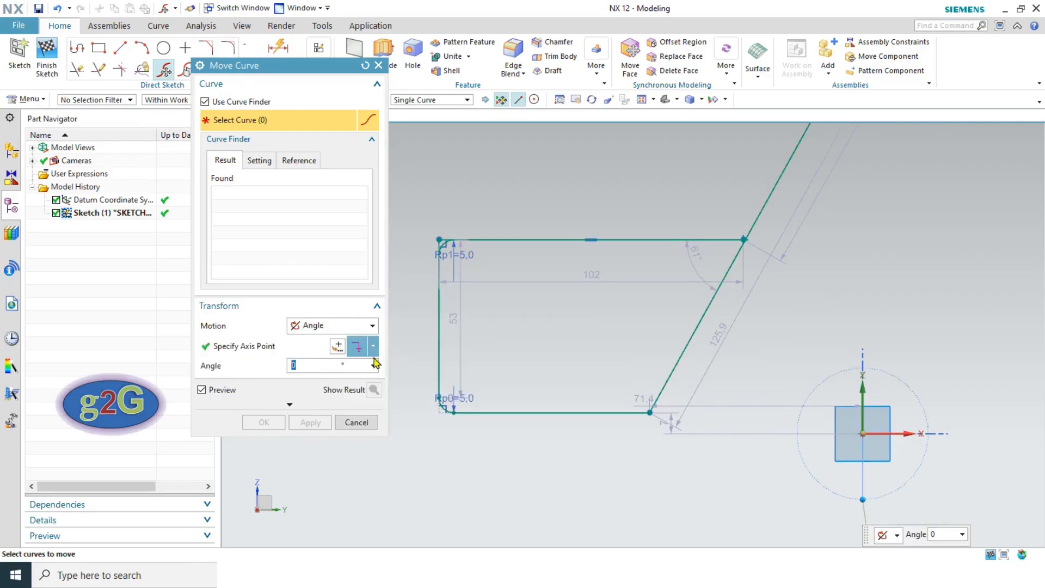
pyautogui.click(275, 350)
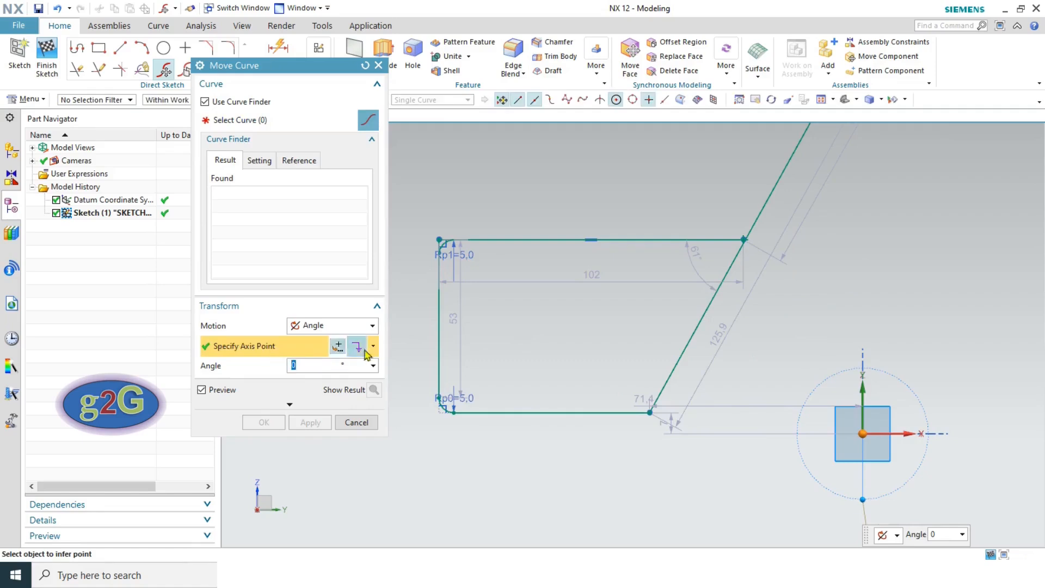
pyautogui.click(269, 122)
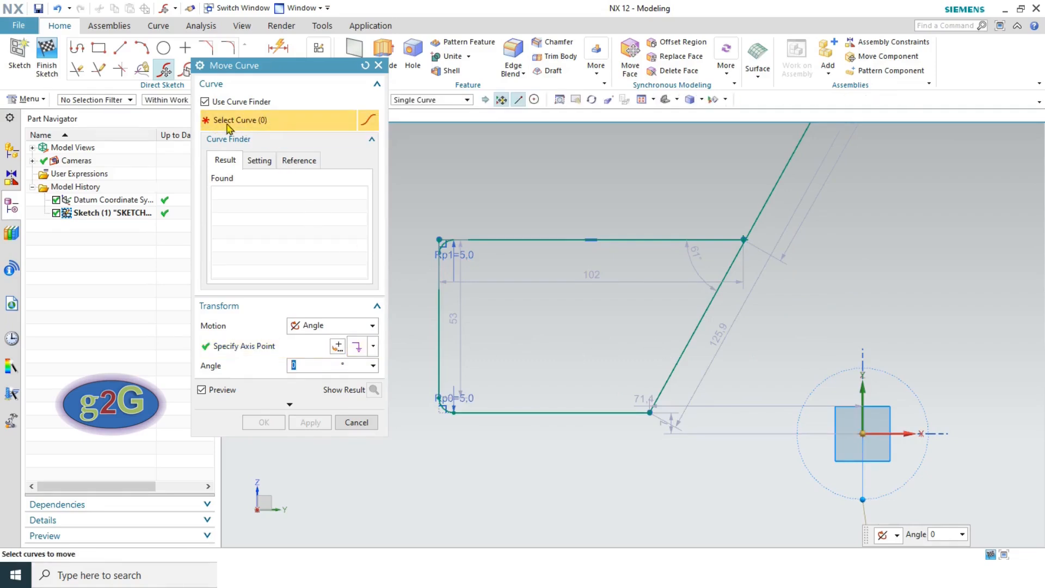
pyautogui.click(687, 344)
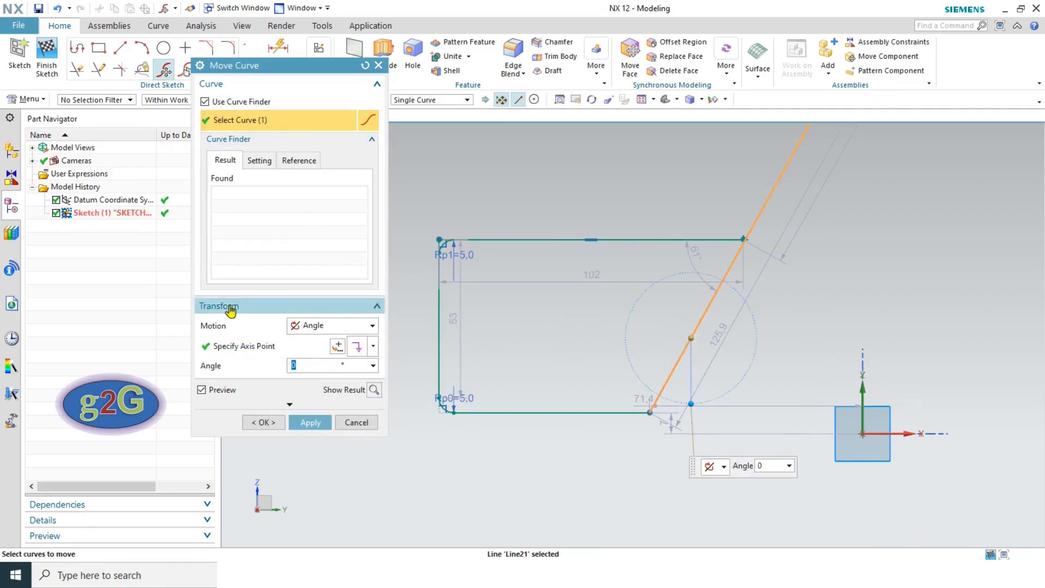
pyautogui.click(224, 346)
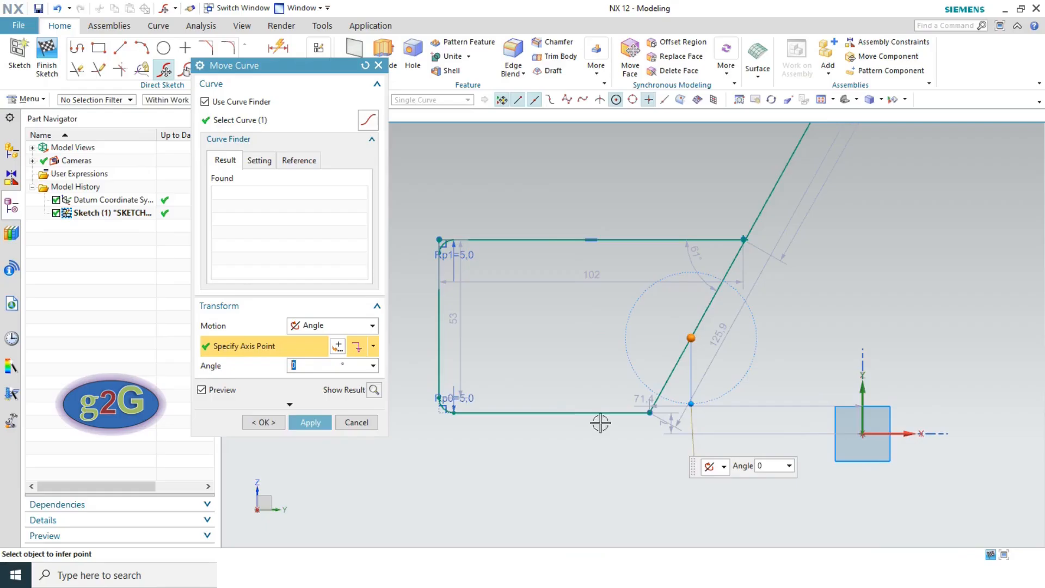
pyautogui.click(651, 412)
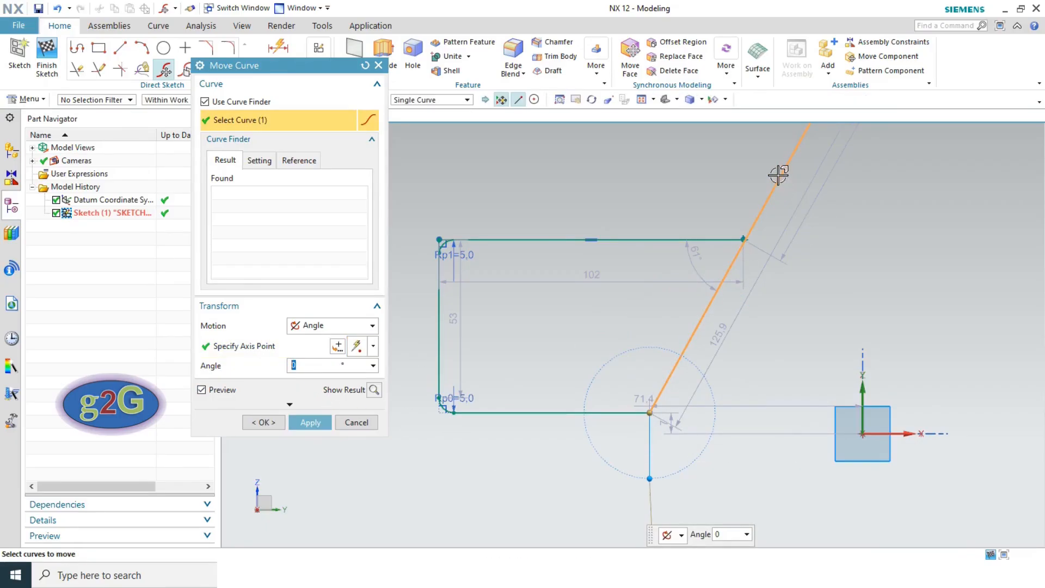
# Rotate the slanted line counterclockwise about its lower endpoint until it crosses the upper horizontal line, and accept the rotation
pyautogui.scroll(-3, 752, 296)
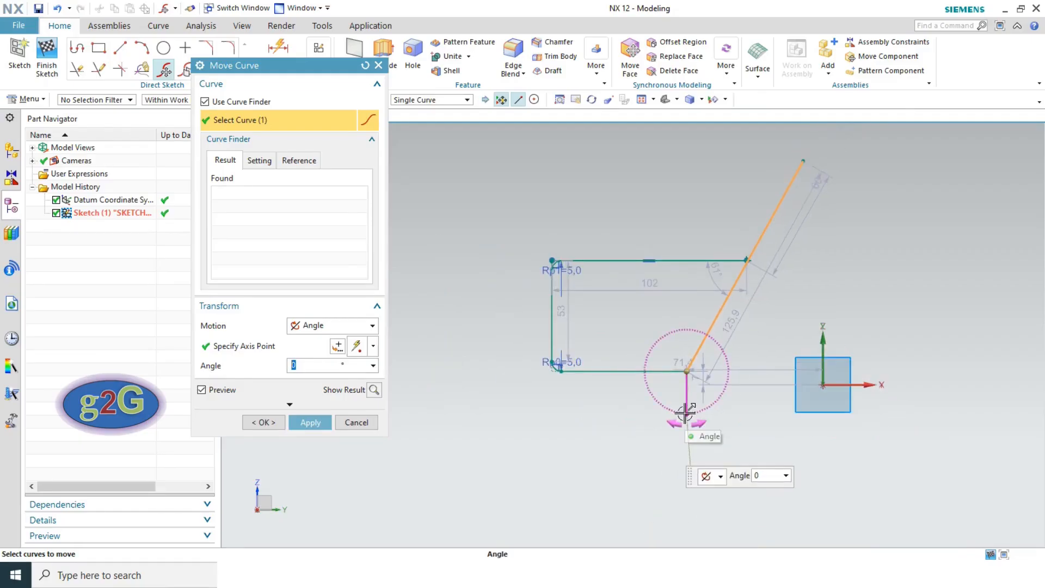
pyautogui.moveTo(686, 413); pyautogui.dragTo(702, 387)
pyautogui.click(265, 422)
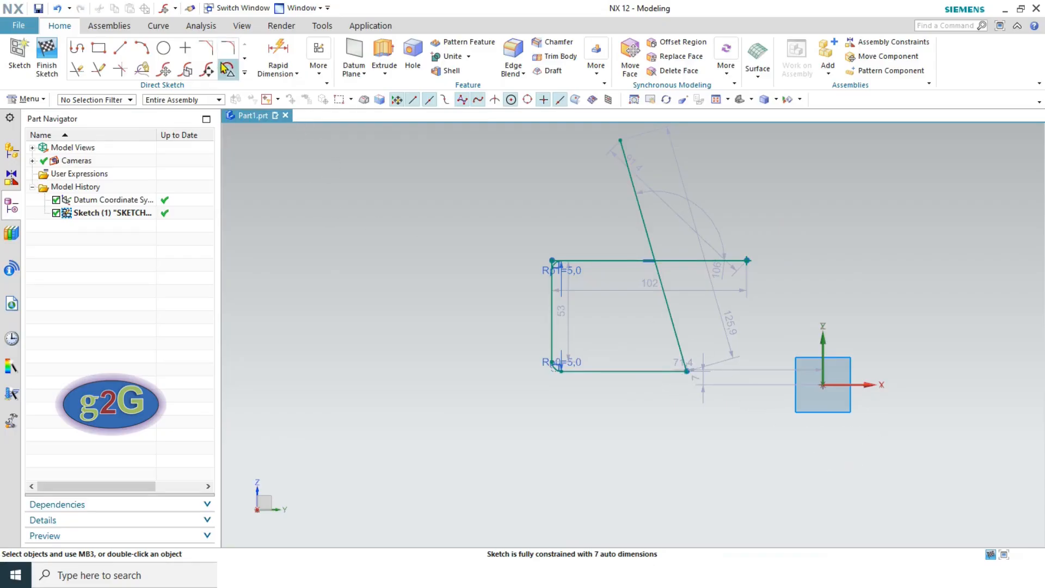
# Offset the slanted line by 50 mm with Offset Move Curve
pyautogui.click(186, 71)
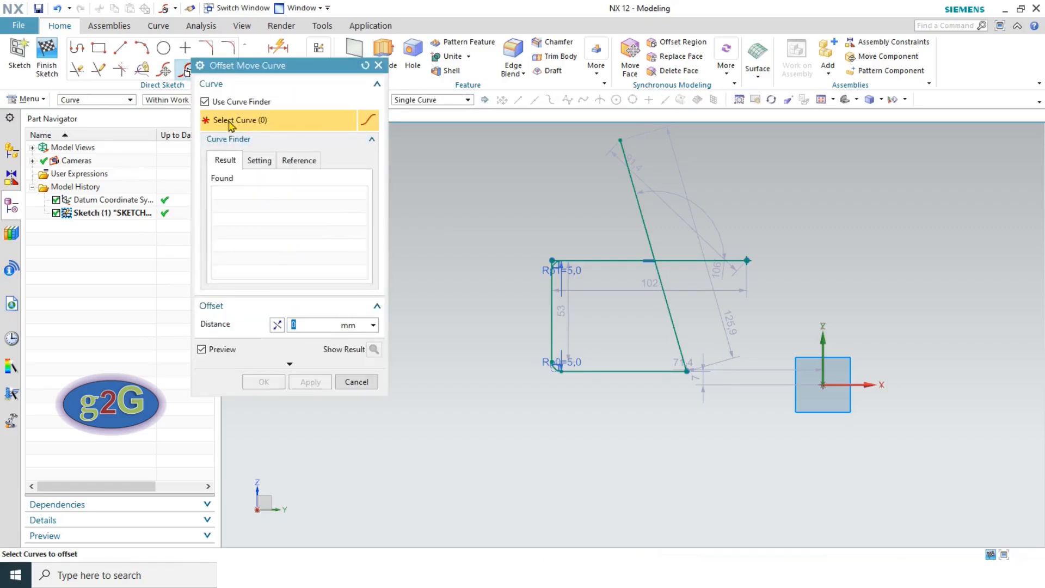
pyautogui.click(668, 311)
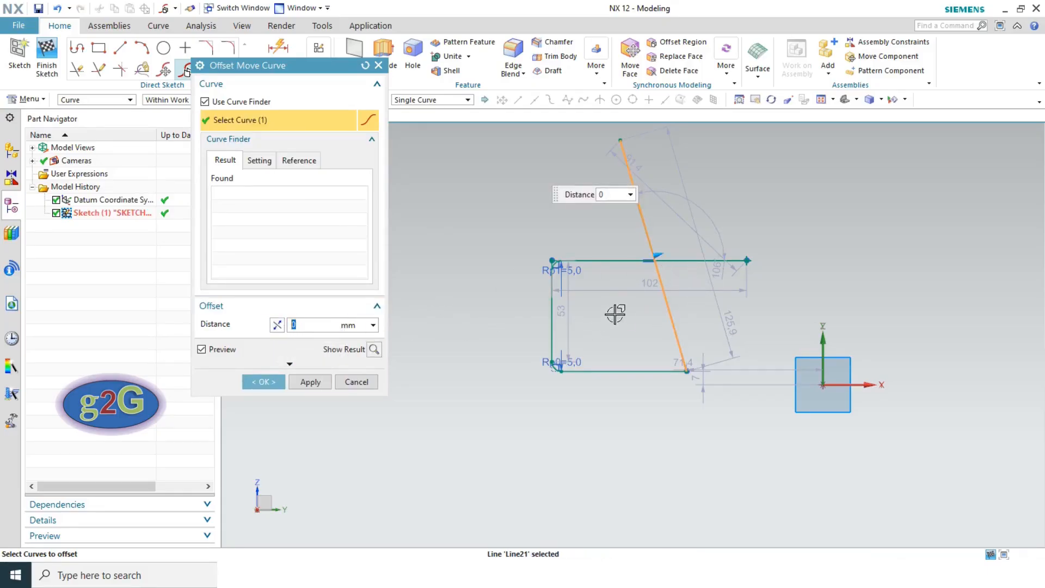
pyautogui.write('5,')
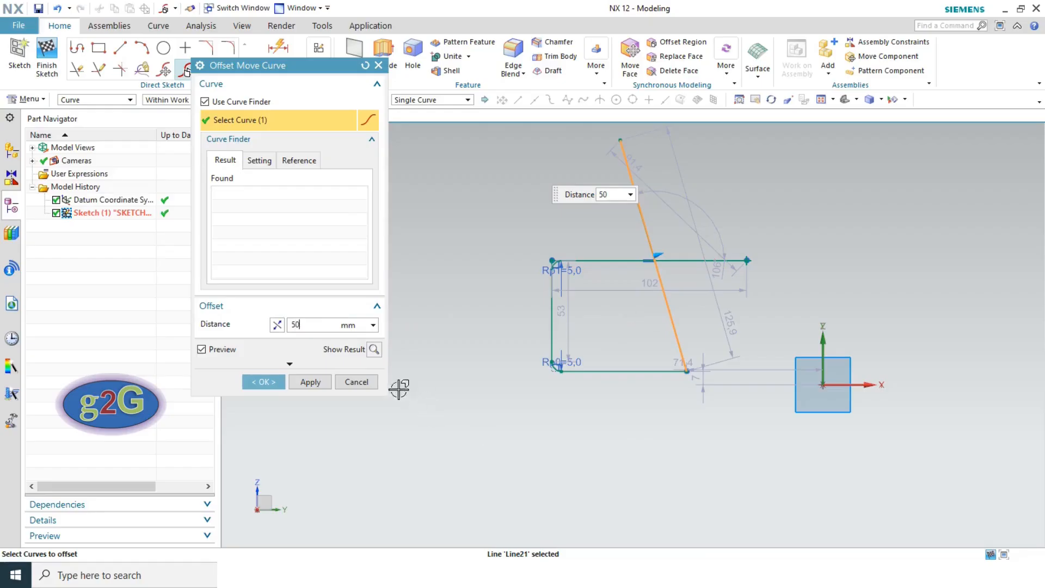
pyautogui.write('0')
pyautogui.click(264, 382)
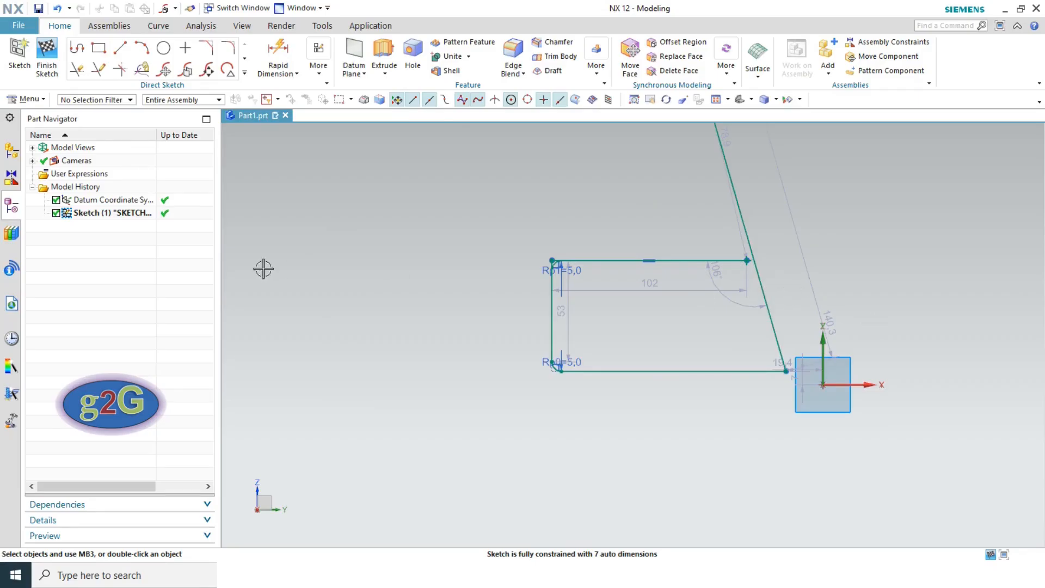
# Scale the slanted line dynamically by a scale factor of 3 with Scale Curve
pyautogui.click(212, 73)
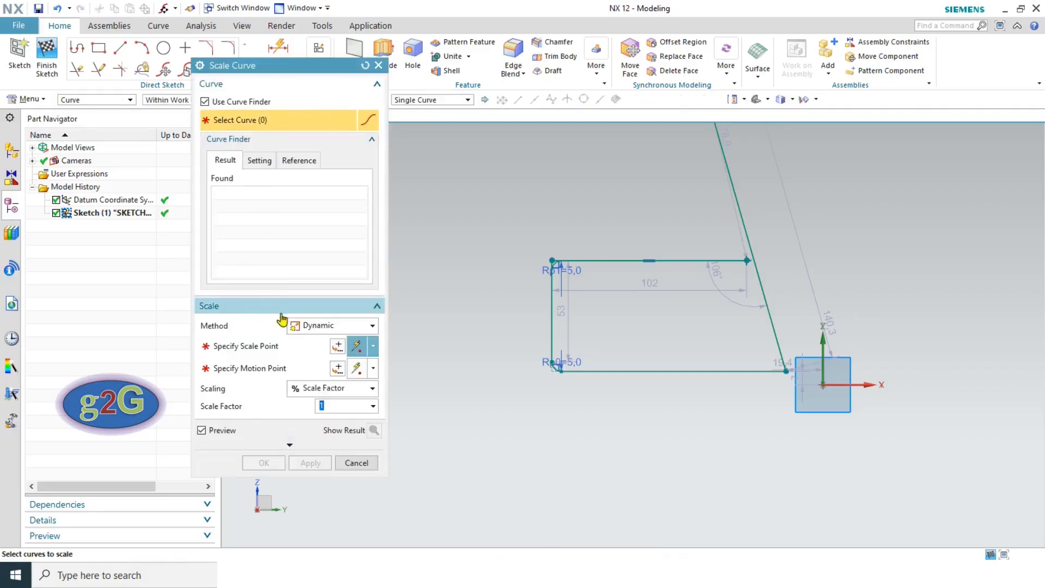
pyautogui.click(743, 220)
pyautogui.scroll(-2, 724, 326)
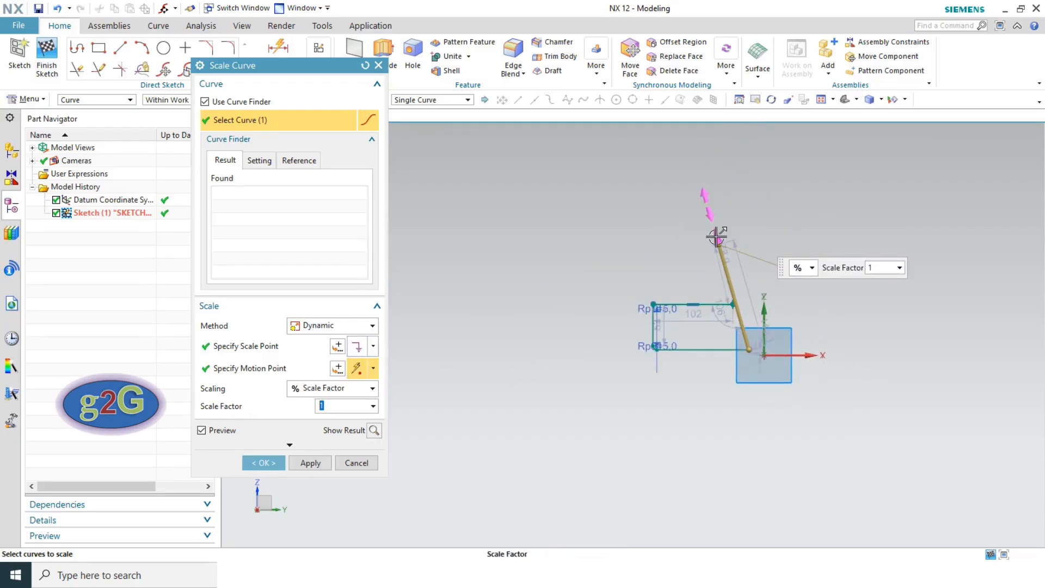
pyautogui.moveTo(714, 231); pyautogui.dragTo(705, 196)
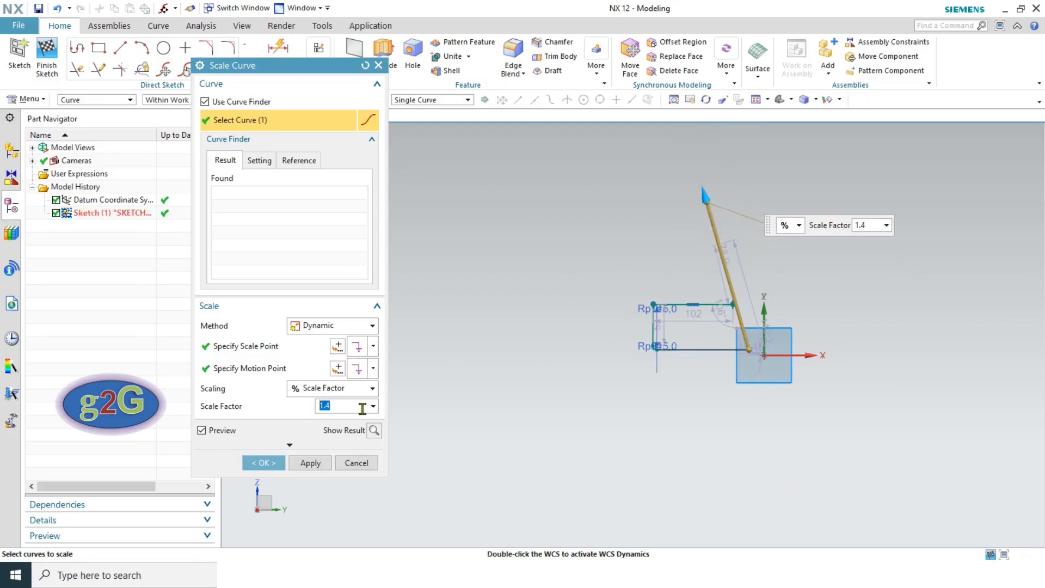
pyautogui.write('3')
pyautogui.click(263, 463)
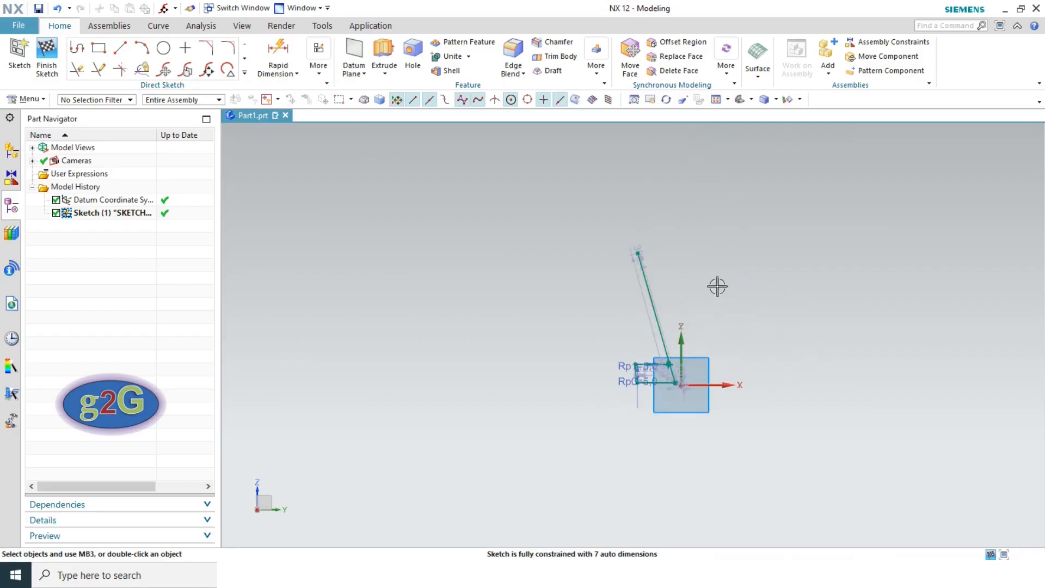
# Start Resize Curve and choose the fillet arc at the rectangle's lower-left corner
pyautogui.click(716, 99)
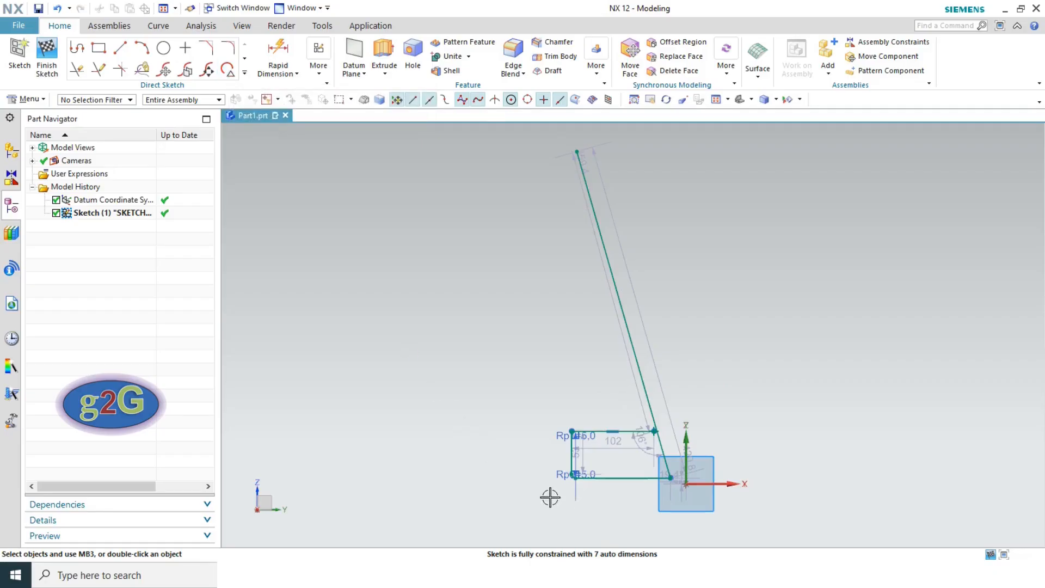
pyautogui.scroll(5, 550, 497)
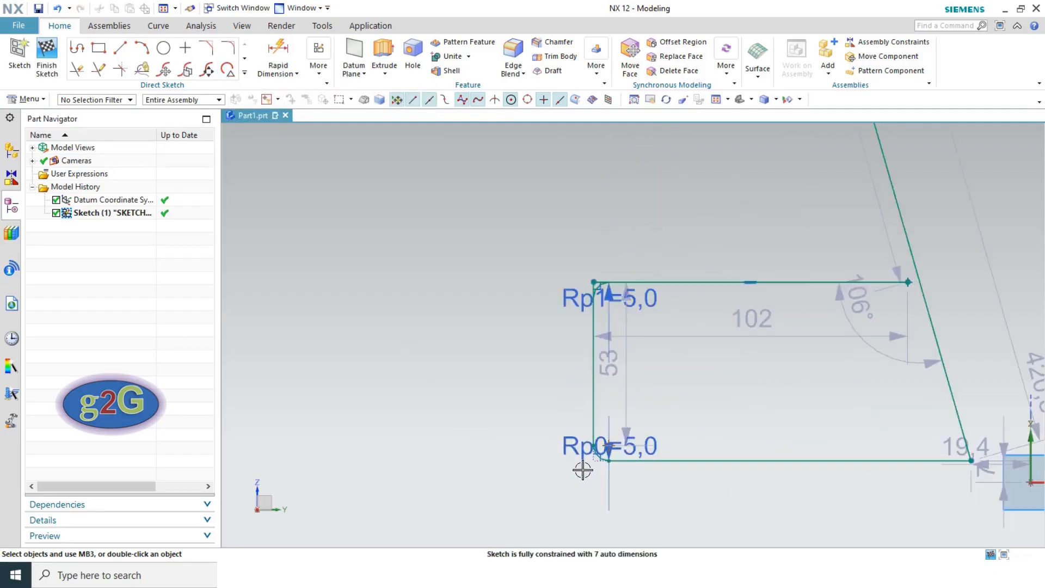
pyautogui.scroll(3, 582, 469)
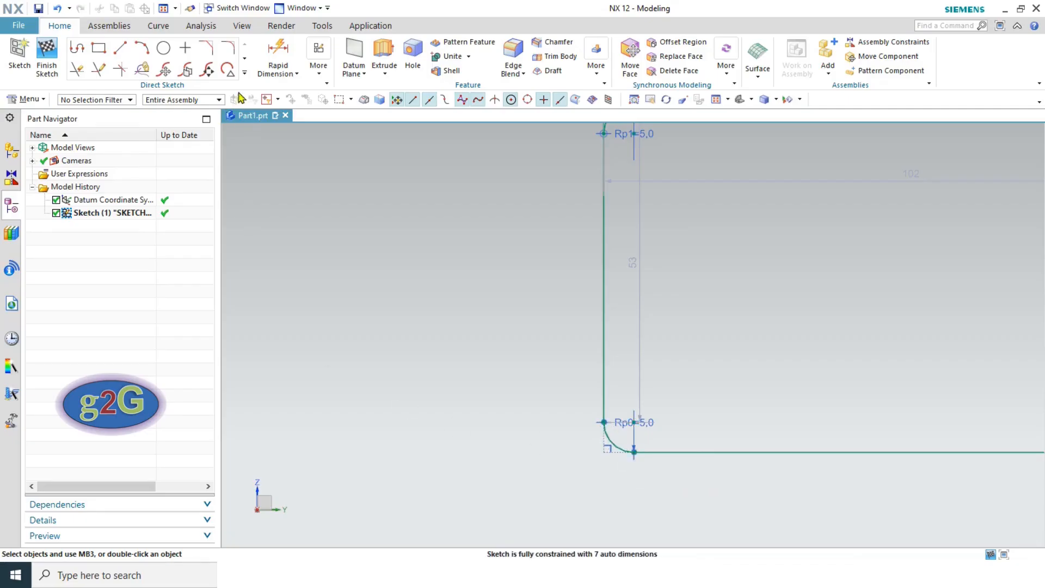
pyautogui.click(230, 69)
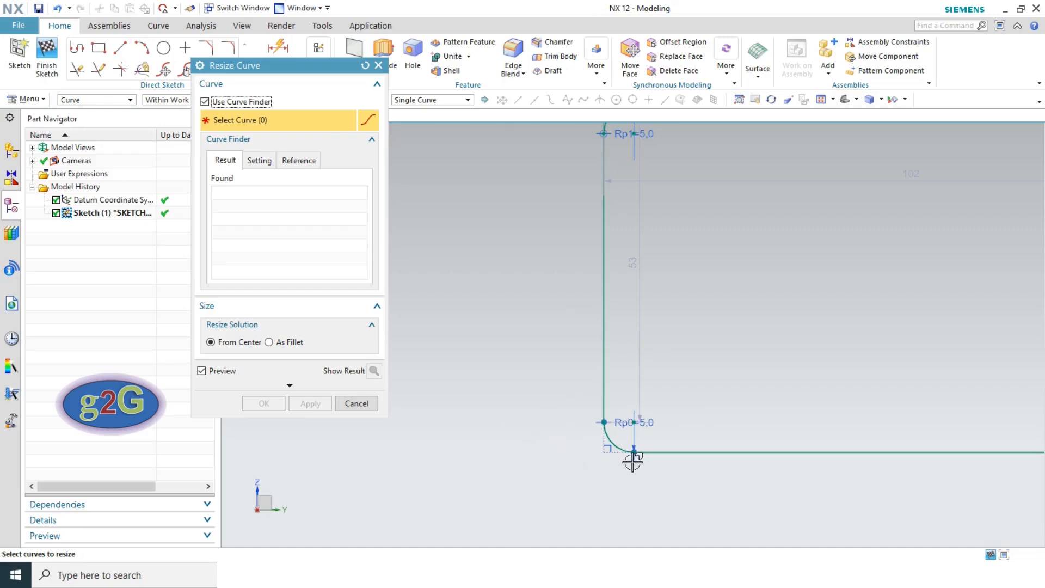
pyautogui.scroll(2, 626, 452)
pyautogui.click(595, 443)
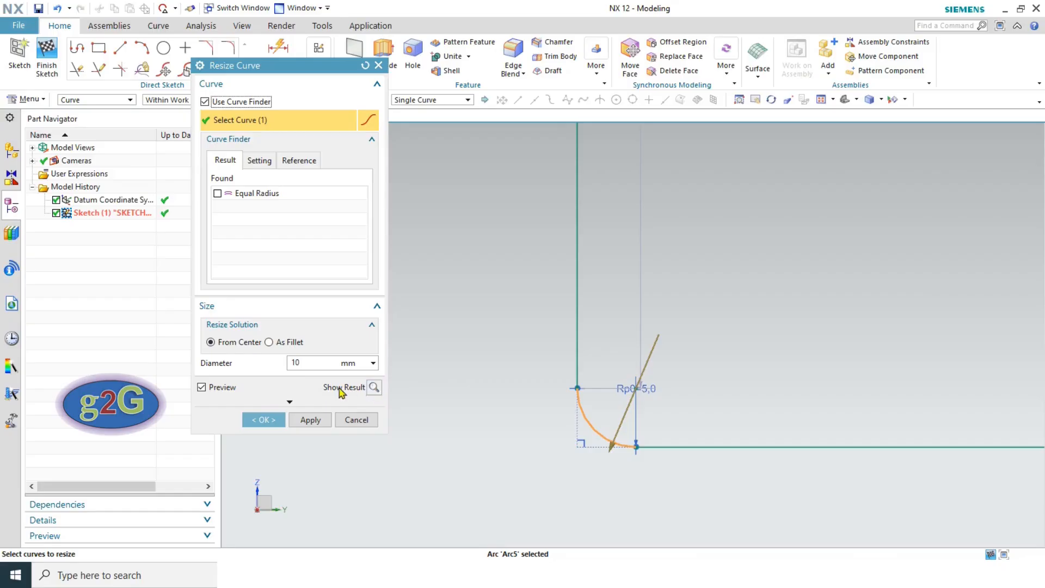
# Try resizing the lower-left fillet arc from its center, ending at a diameter of 13 mm
pyautogui.moveTo(608, 448); pyautogui.dragTo(532, 504)
pyautogui.scroll(-5, 628, 390)
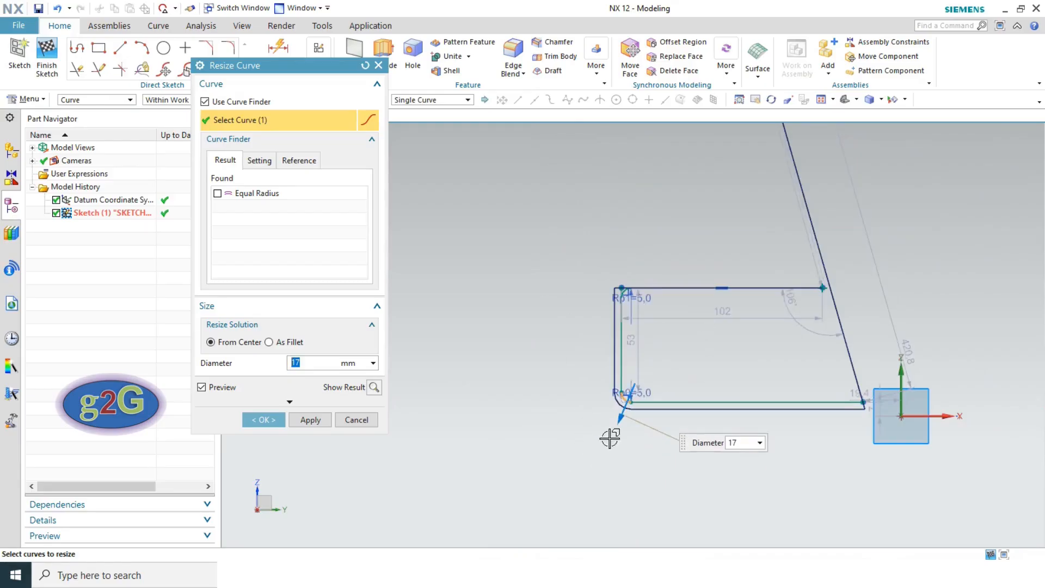
pyautogui.moveTo(617, 440); pyautogui.dragTo(635, 422)
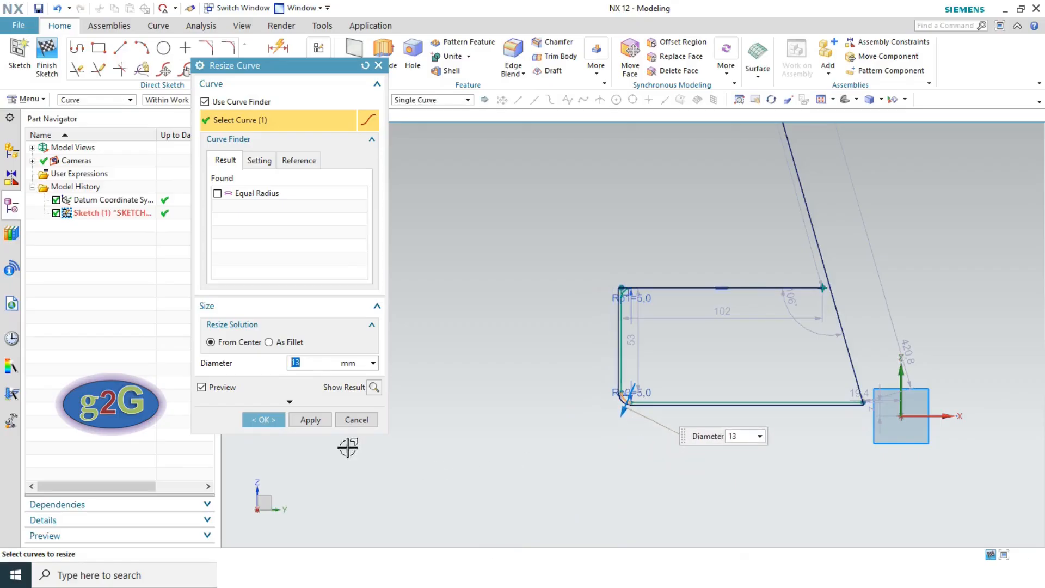
# Resize the lower-left corner arc as a fillet to a radius of 12 mm and accept the result
pyautogui.click(269, 342)
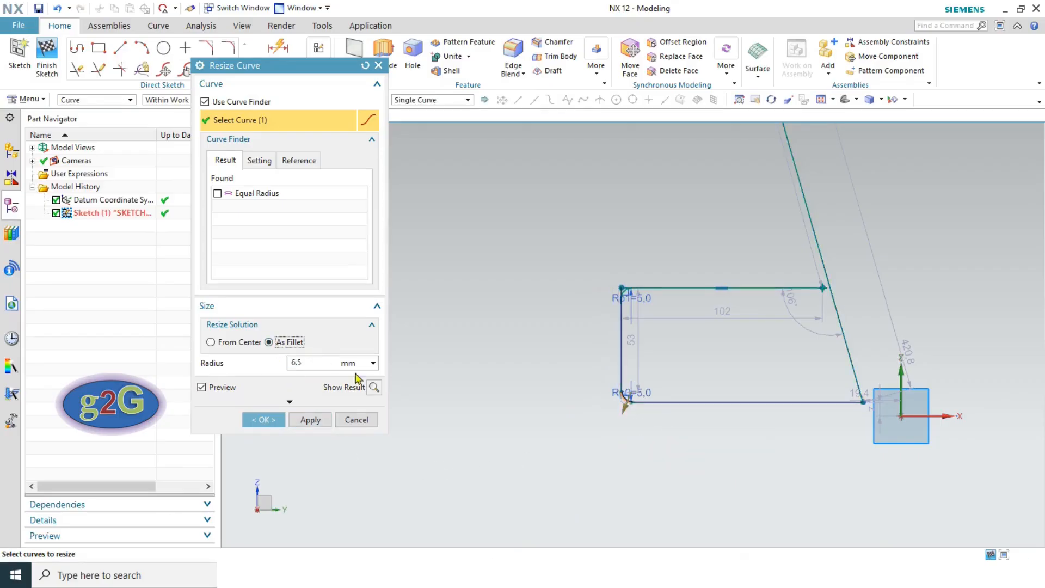
pyautogui.scroll(6, 623, 411)
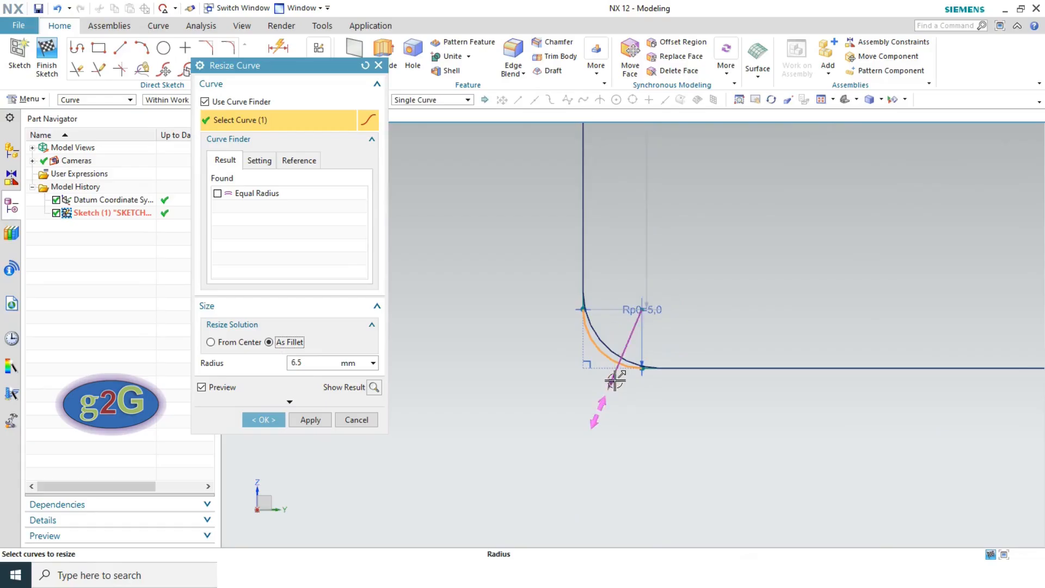
pyautogui.moveTo(609, 388); pyautogui.dragTo(561, 448)
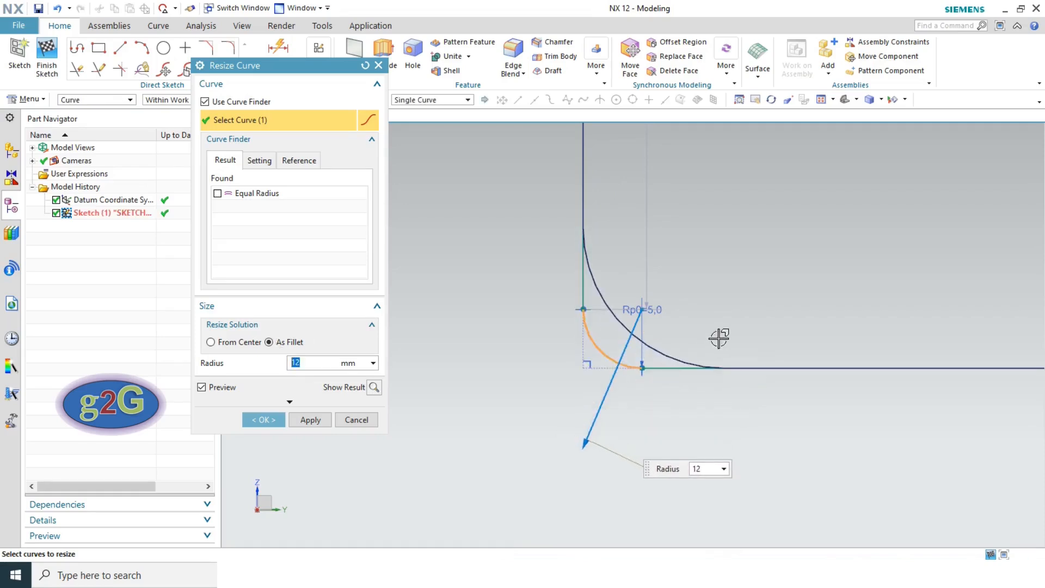
pyautogui.scroll(-5, 724, 336)
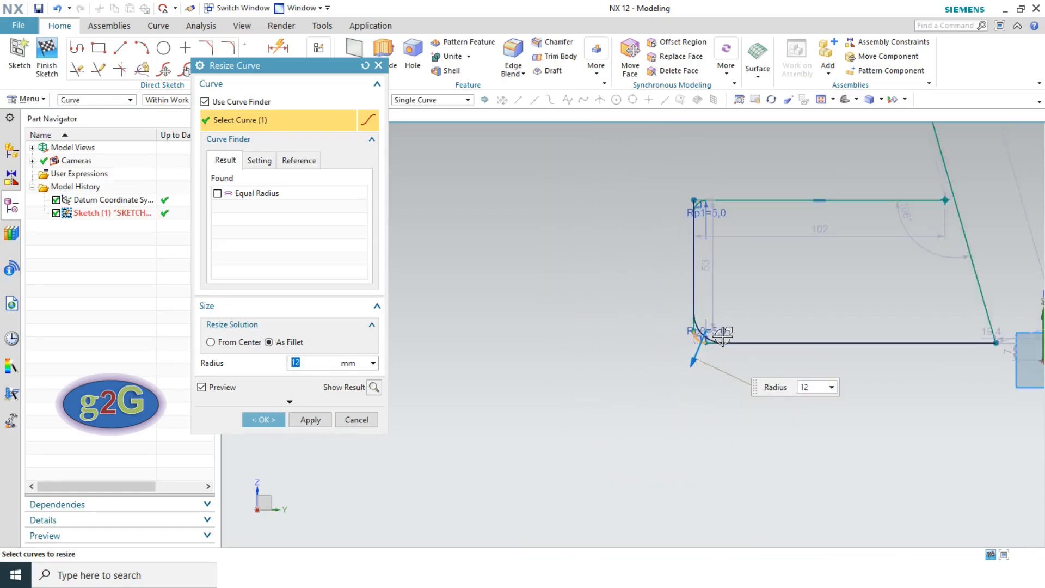
pyautogui.scroll(5, 725, 338)
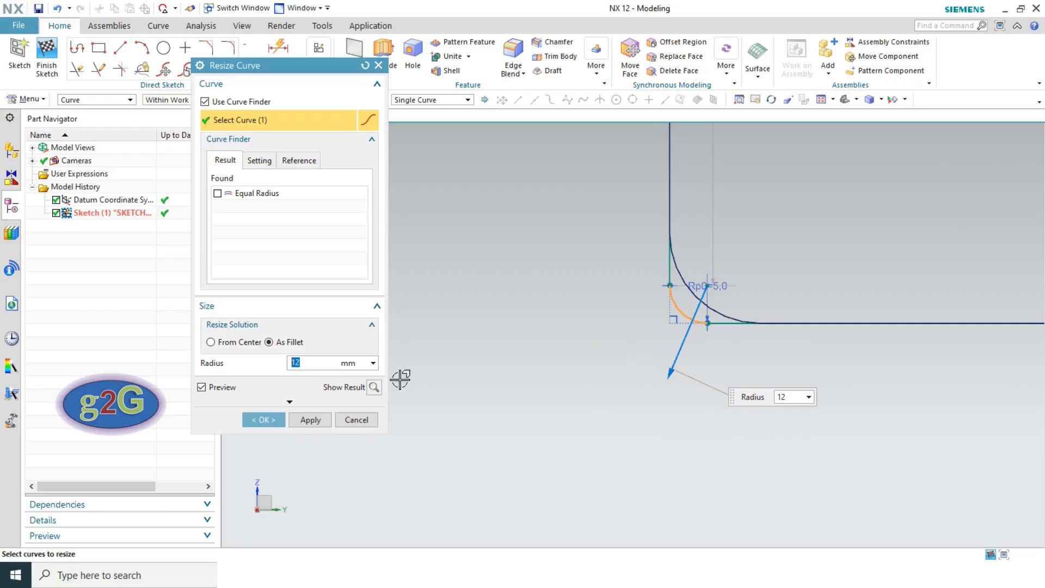
pyautogui.click(374, 388)
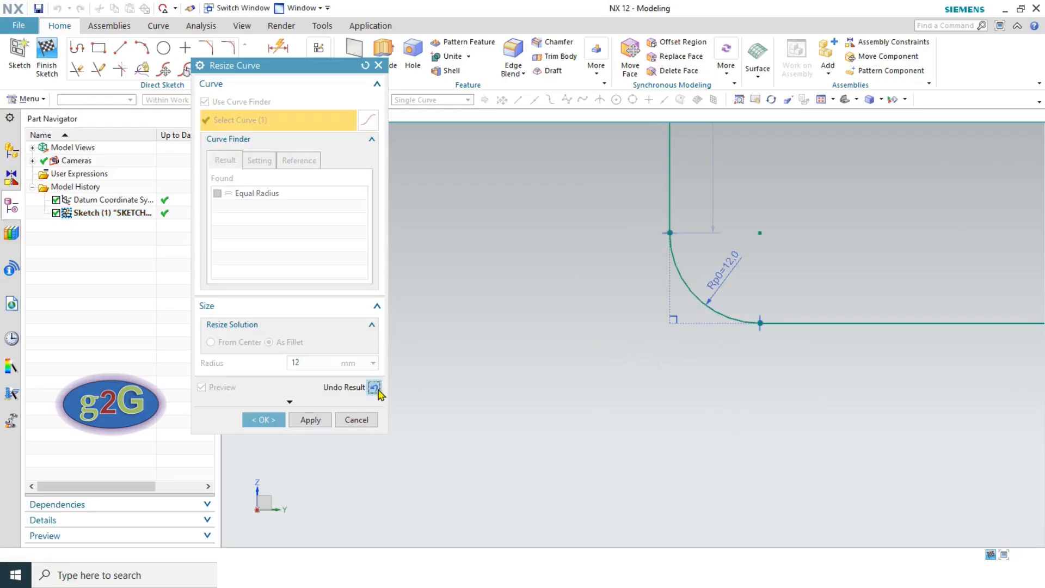
pyautogui.click(264, 420)
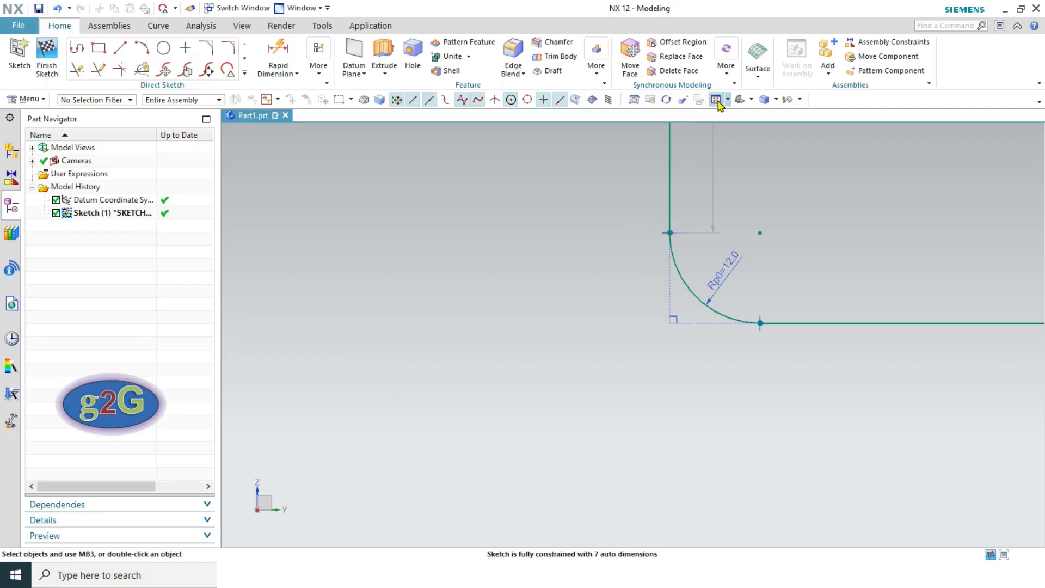
# Shorten the slanted line to about 50 mm by moving its upper endpoint down below the level of the upper horizontal line
pyautogui.click(716, 100)
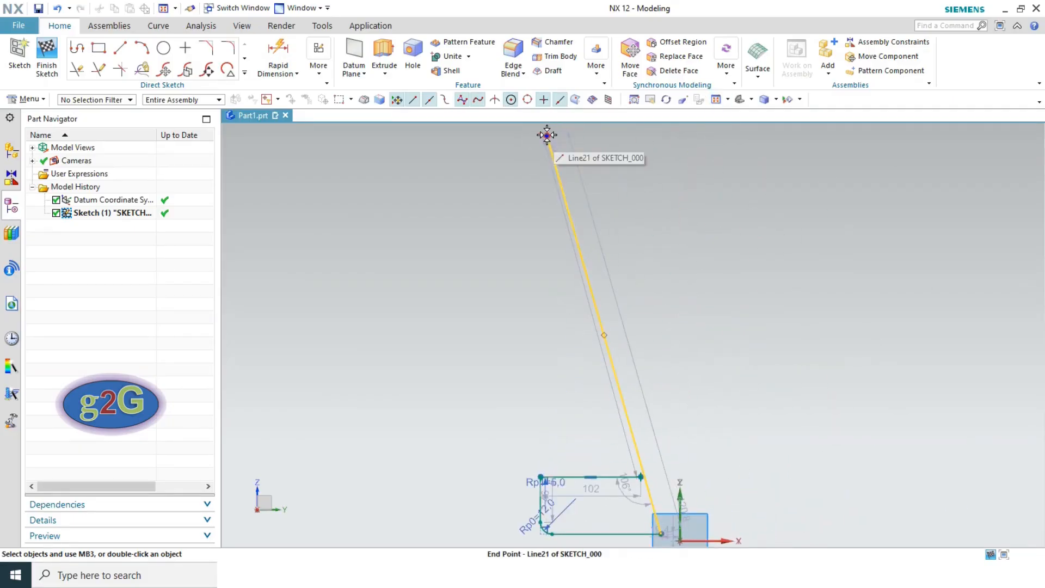
pyautogui.moveTo(547, 135)
pyautogui.mouseDown()
pyautogui.moveTo(580, 208)
pyautogui.moveTo(635, 478)
pyautogui.moveTo(651, 486)
pyautogui.mouseUp()
pyautogui.hotkey('ctrl', 'f')
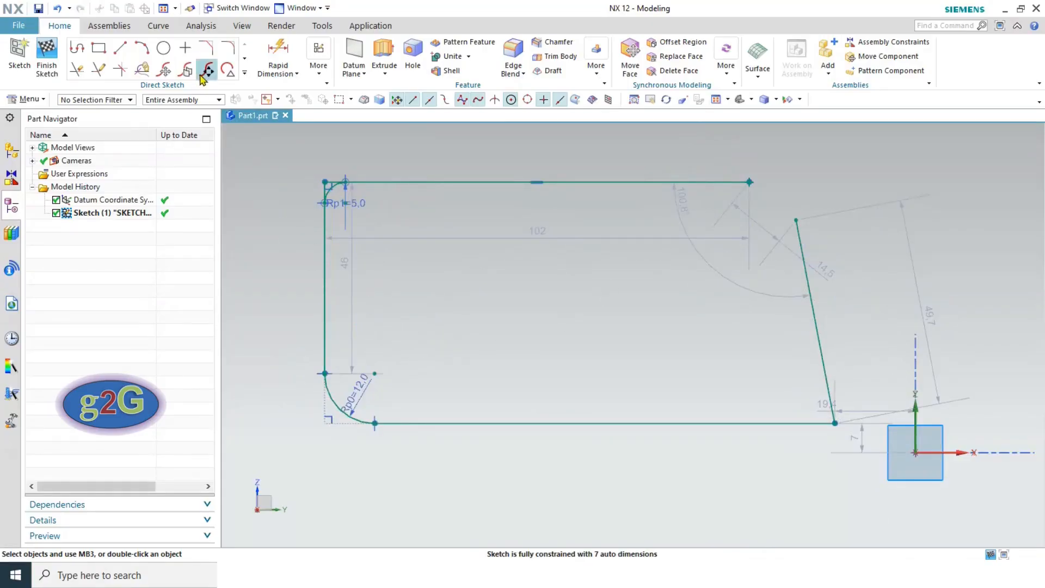
# Chamfer the corner between the slanted line and the lower horizontal line with a symmetric distance of 10 mm
pyautogui.click(245, 73)
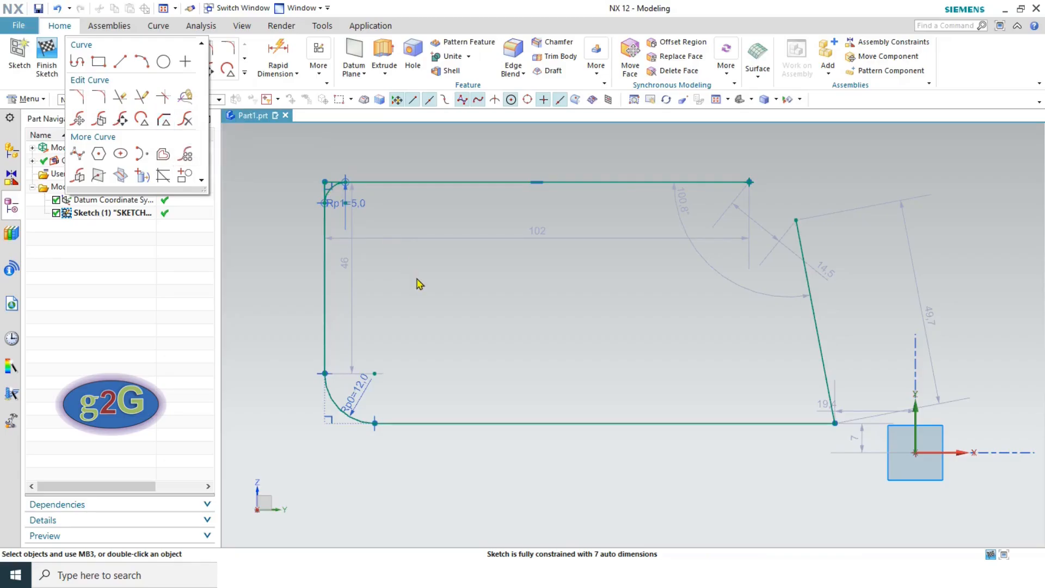
pyautogui.click(398, 267)
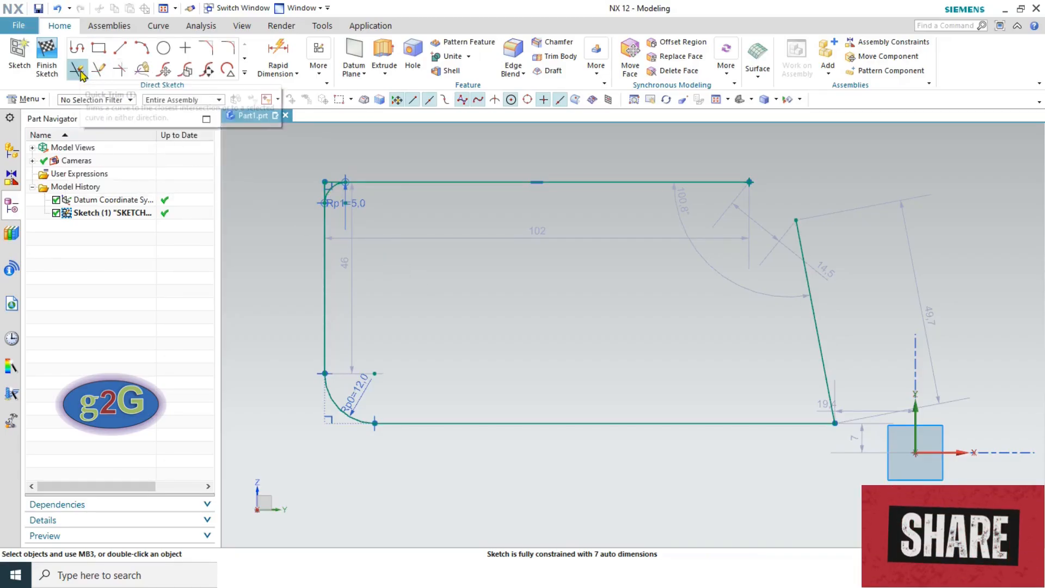
pyautogui.click(206, 48)
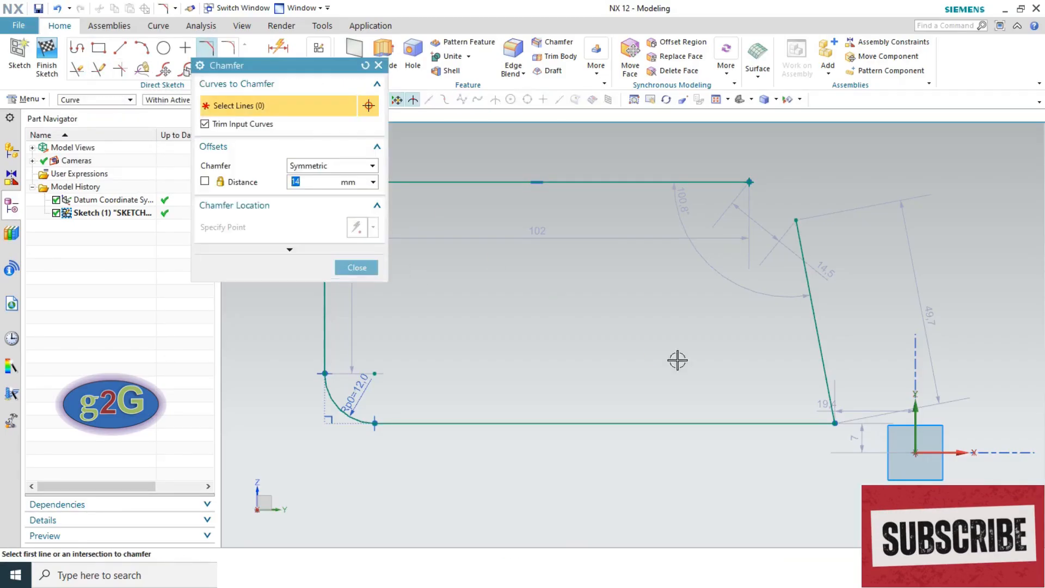
pyautogui.scroll(4, 800, 392)
pyautogui.click(856, 342)
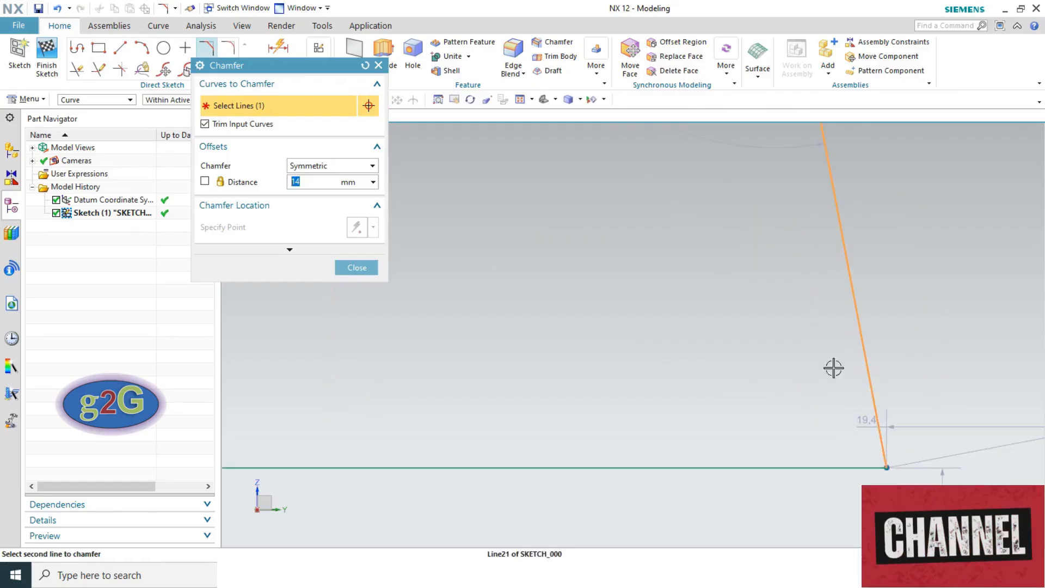
pyautogui.click(778, 467)
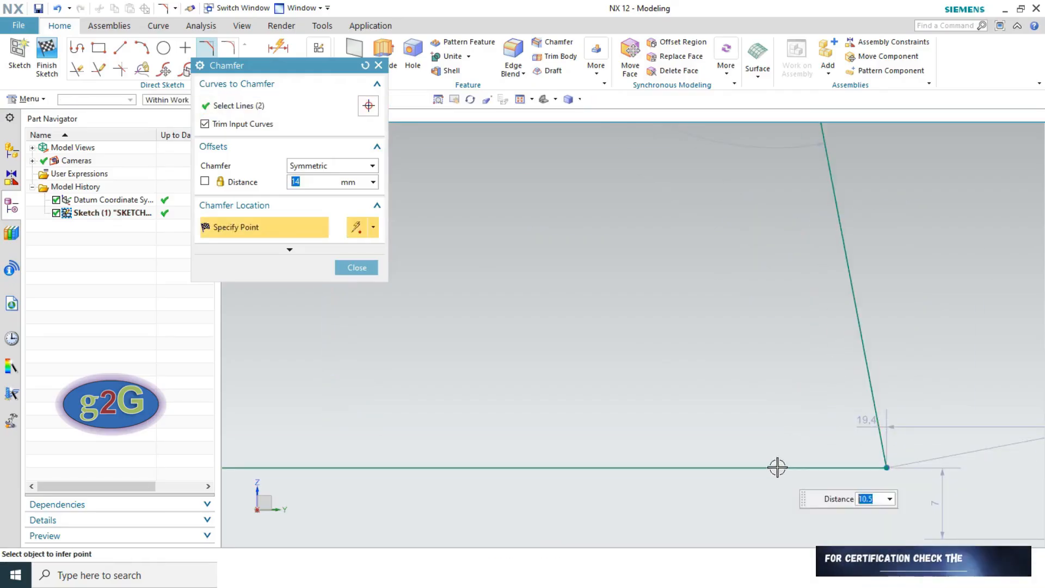
pyautogui.write('10')
pyautogui.click(644, 413)
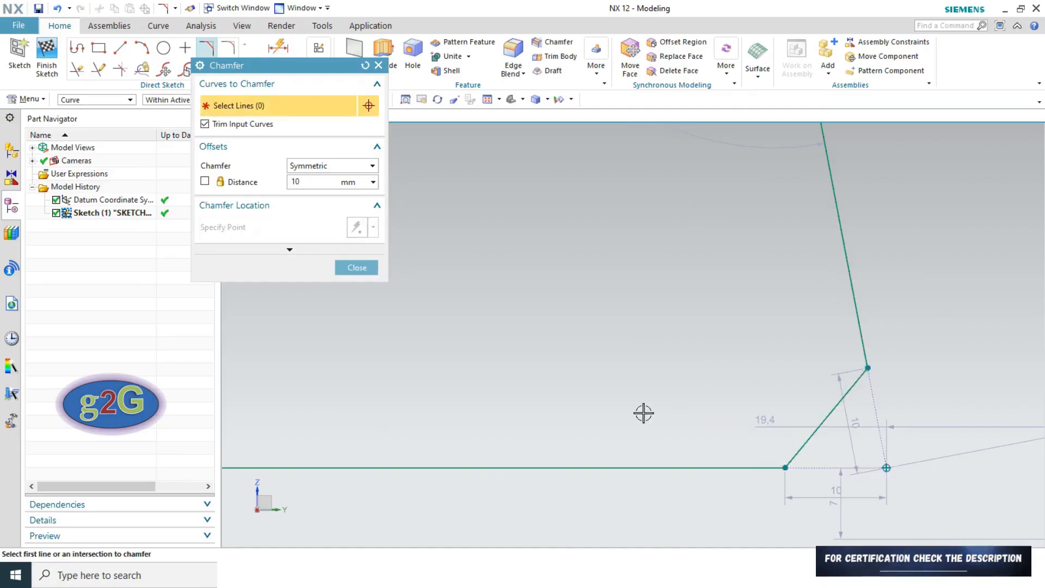
pyautogui.click(356, 267)
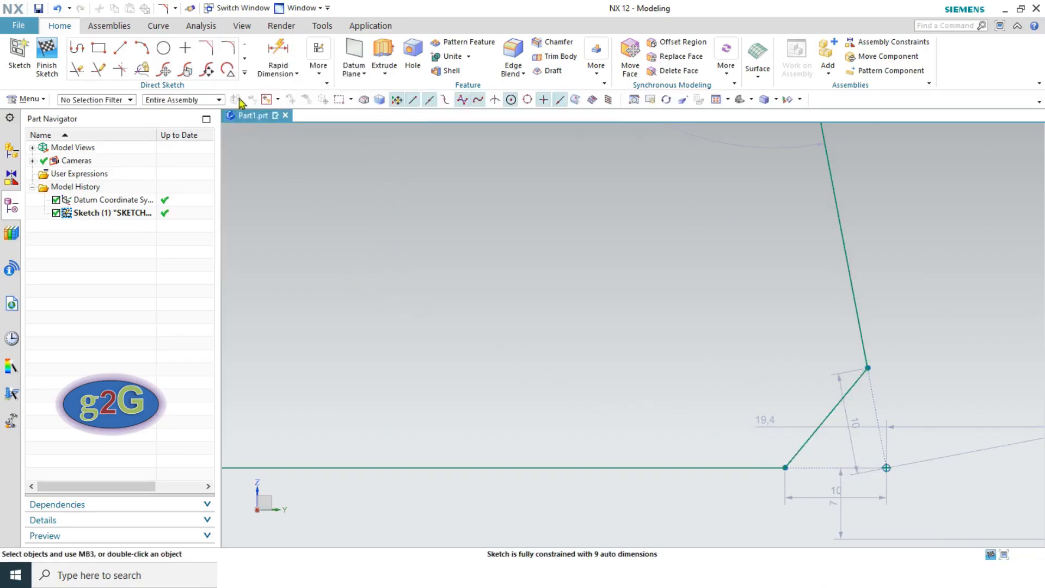
# Set the lower-right chamfer's offset distance to 5 mm with Resize Chamfer Curve
pyautogui.click(245, 74)
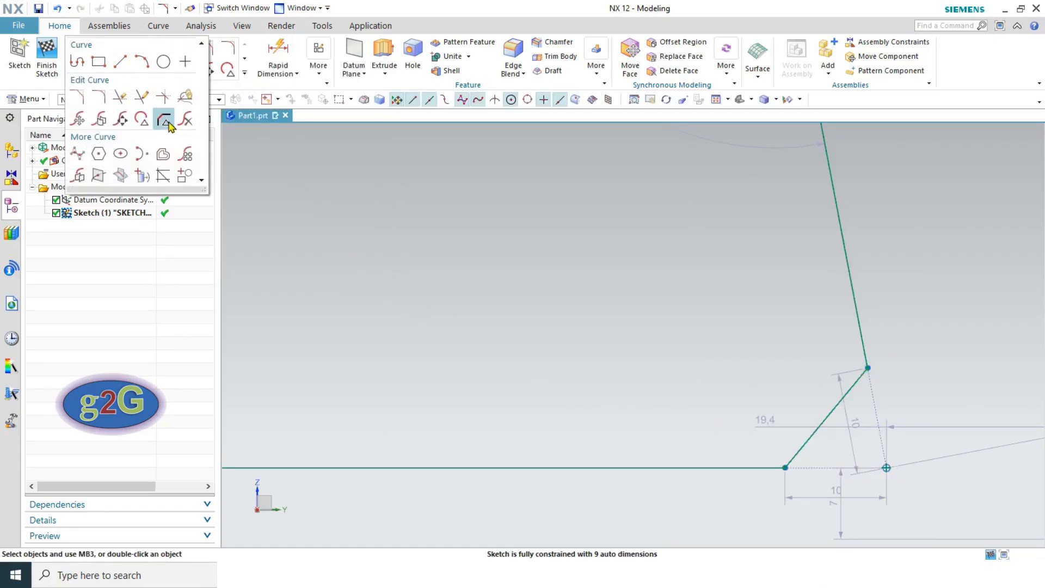
pyautogui.click(163, 120)
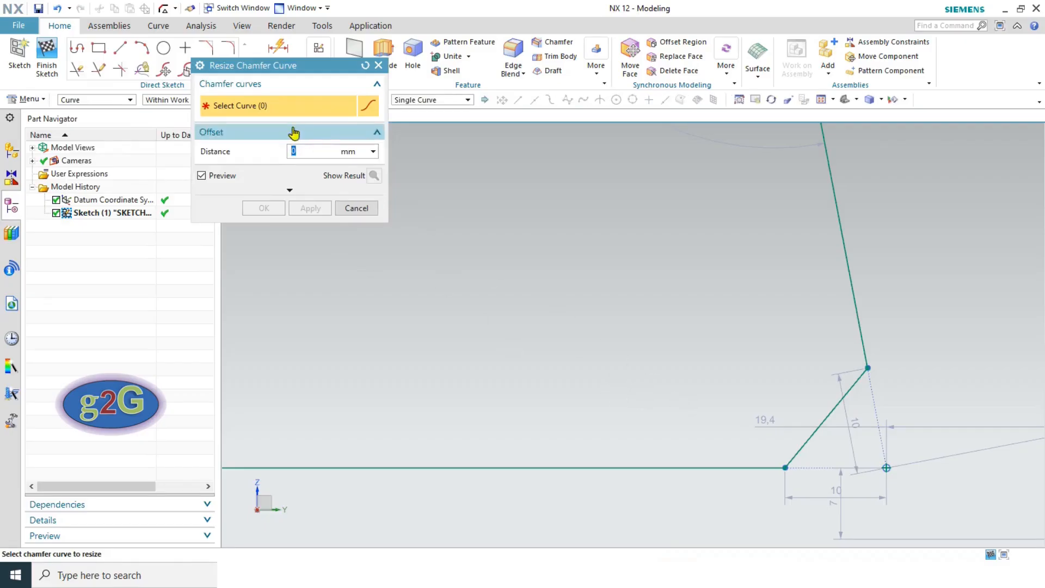
pyautogui.click(804, 449)
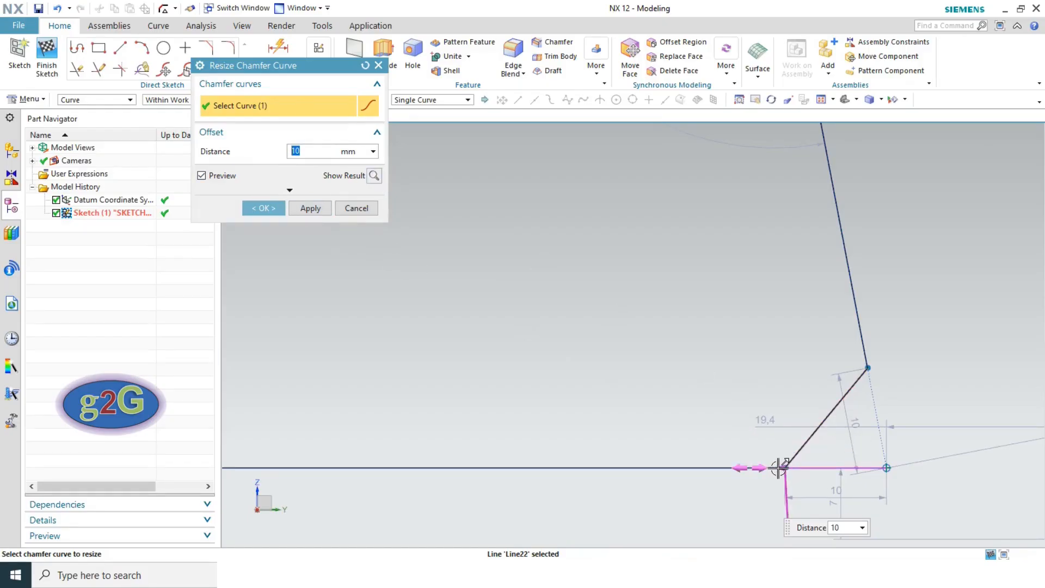
pyautogui.moveTo(778, 467); pyautogui.dragTo(682, 462)
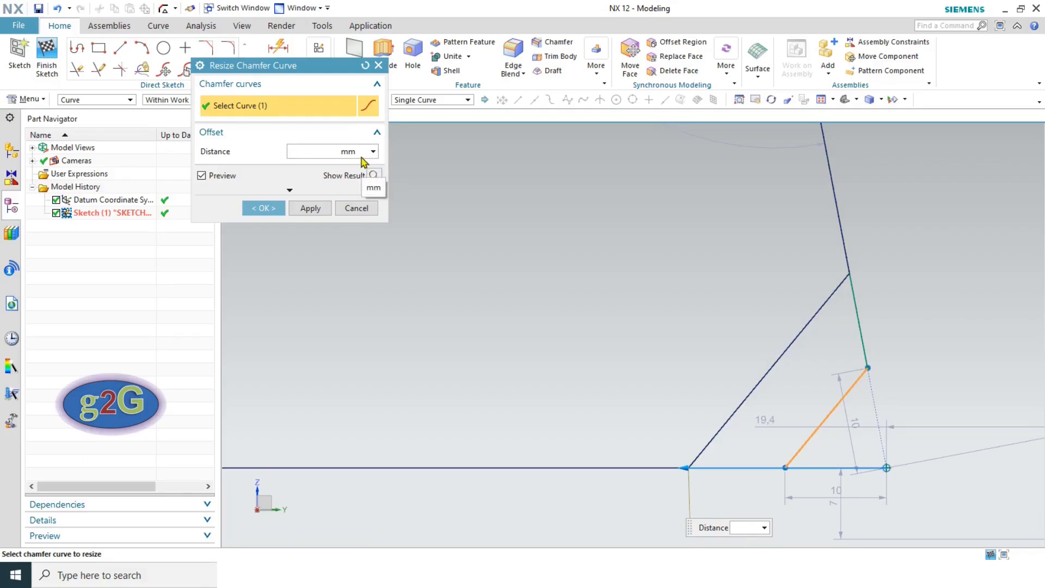
pyautogui.click(272, 207)
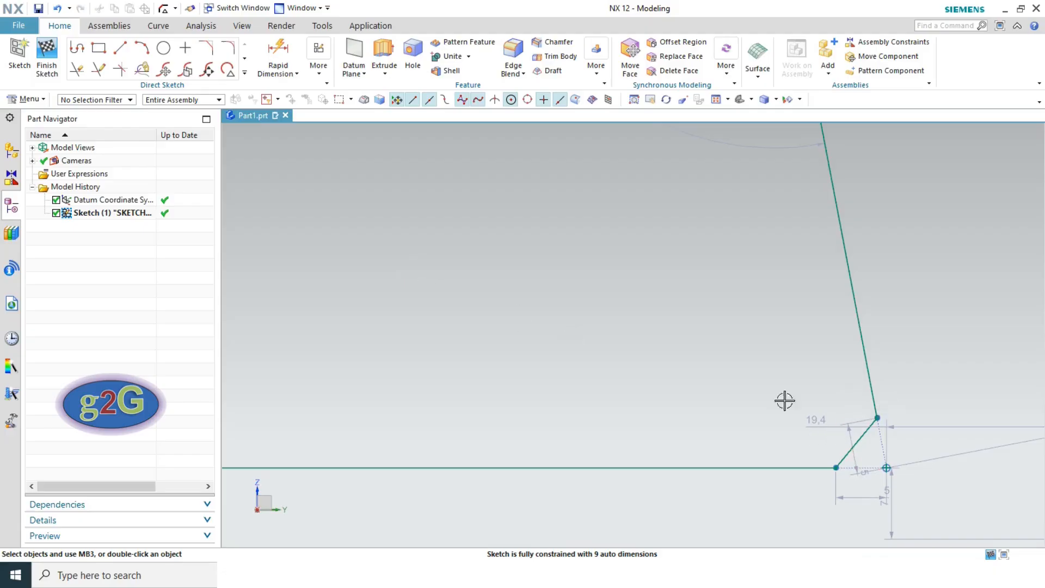
# Remove the lower-left fillet arc with Delete Curve so the adjoining lines extend to a sharp corner
pyautogui.click(246, 74)
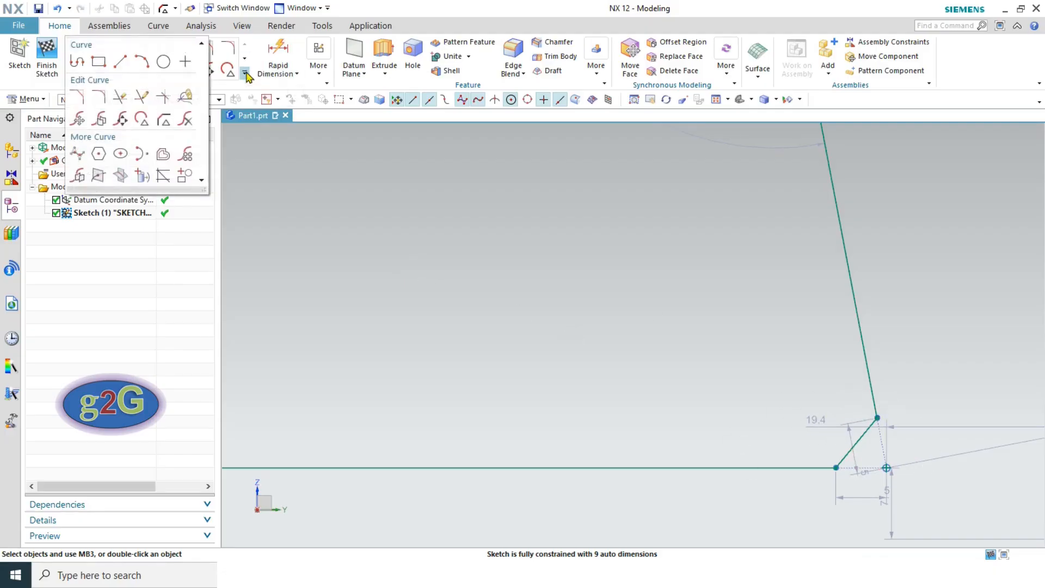
pyautogui.click(187, 119)
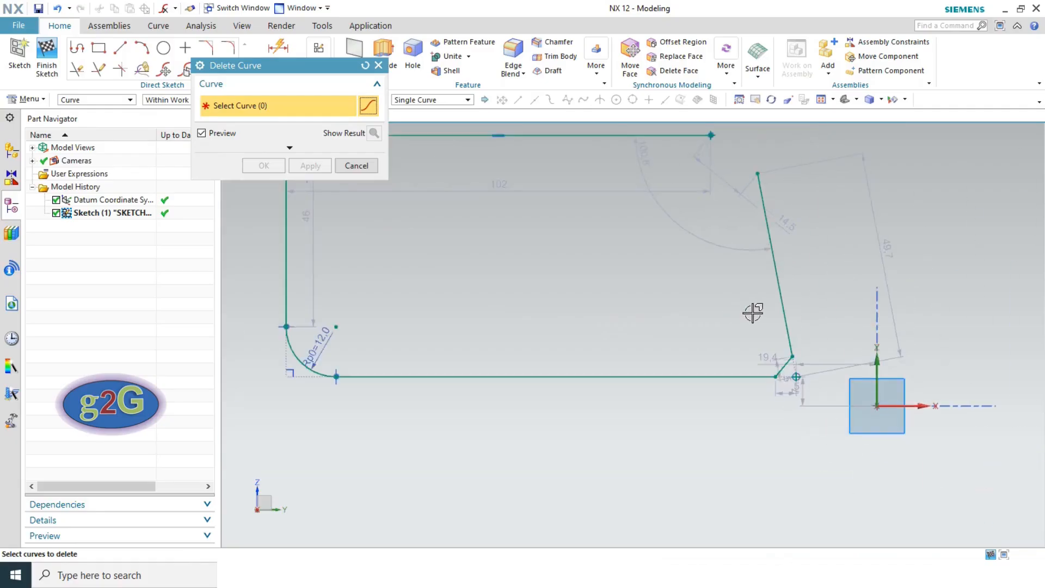
pyautogui.scroll(-2, 749, 312)
pyautogui.scroll(4, 452, 332)
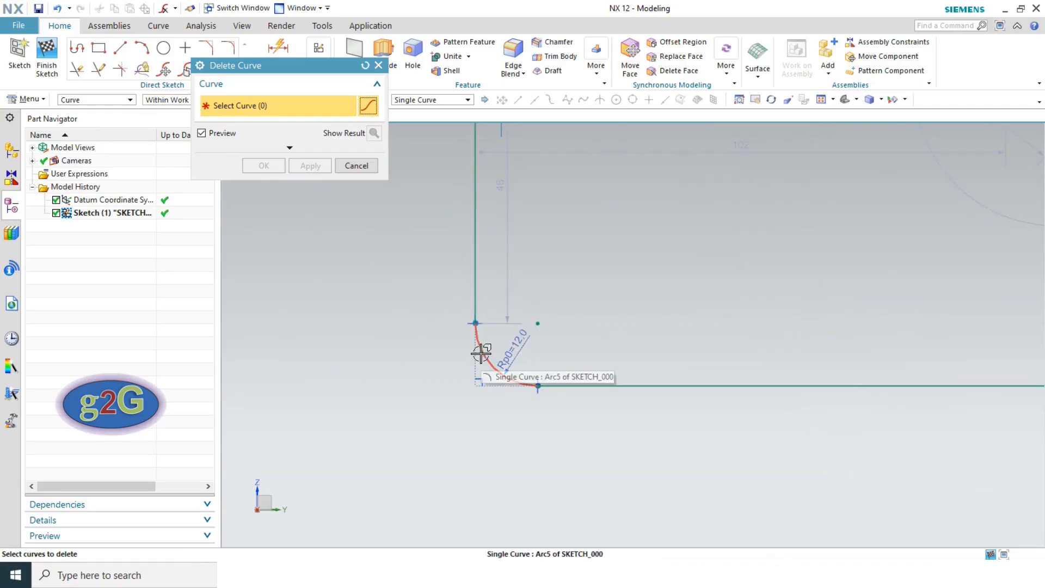
pyautogui.click(478, 351)
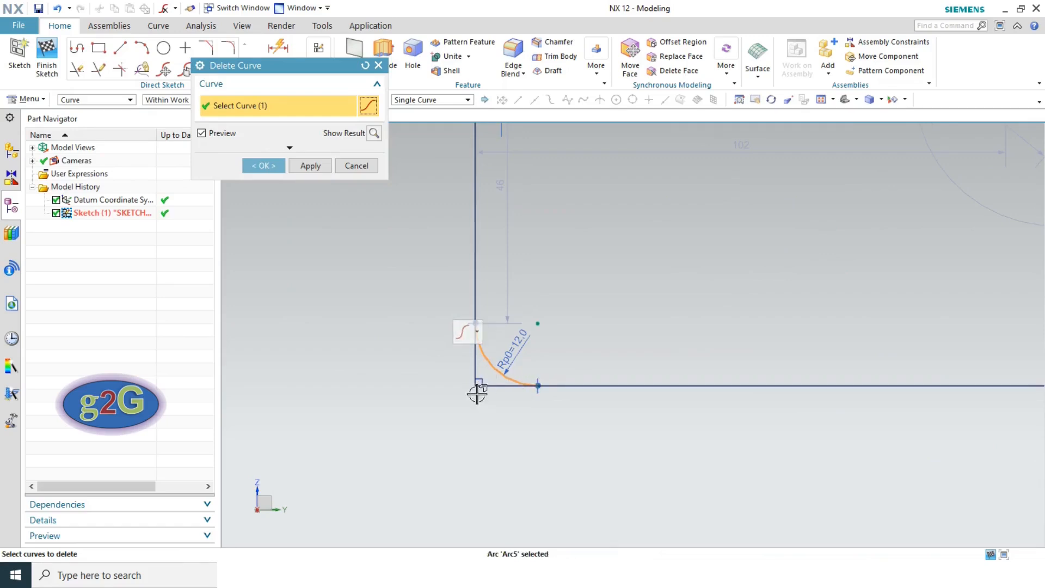
pyautogui.click(266, 166)
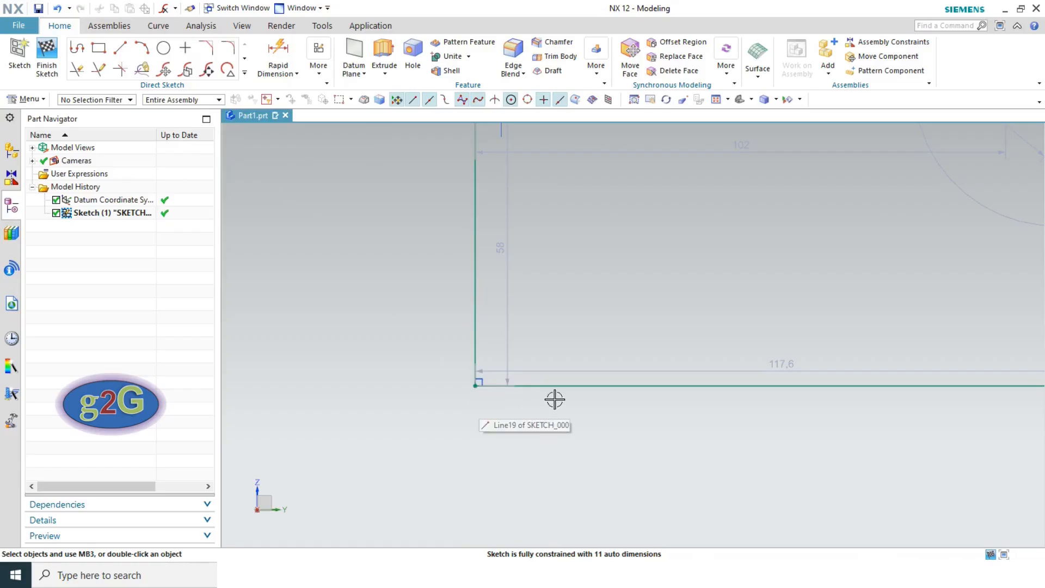
pyautogui.click(716, 100)
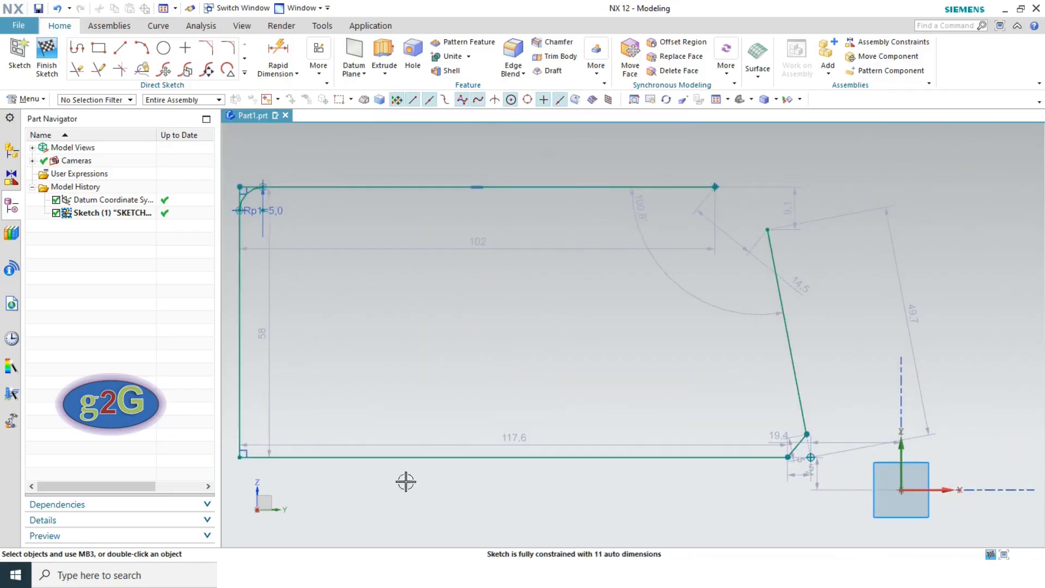